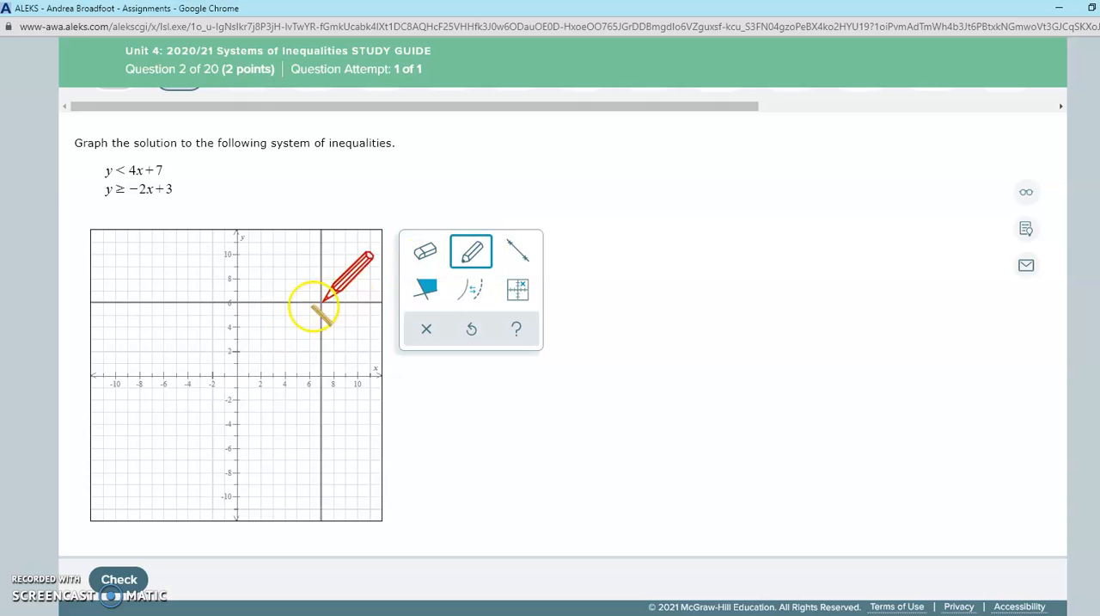
Plot the points (0, 7) and (1, 11) of the boundary y = 4x + 7 on the graph.
{"action": "left_click", "coordinate": [237, 291]}
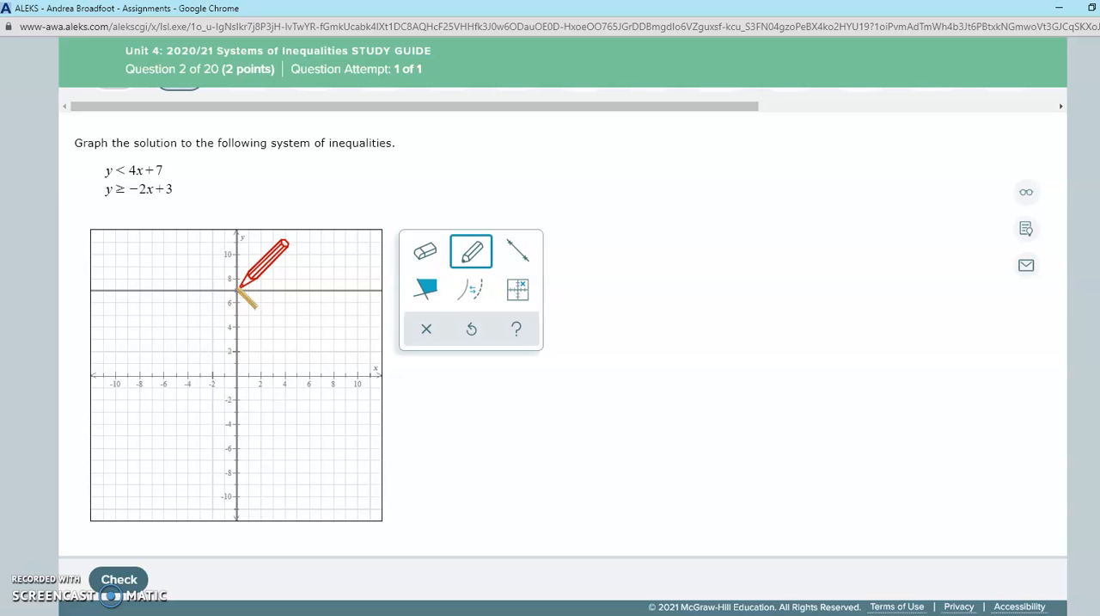
{"action": "left_click", "coordinate": [237, 265]}
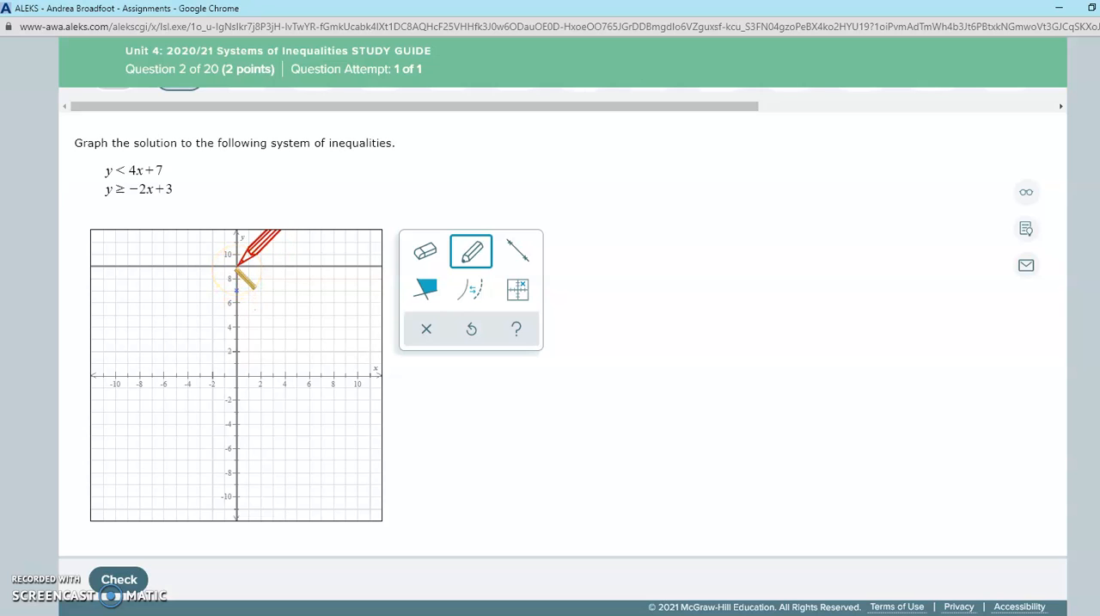
{"action": "left_click", "coordinate": [249, 242]}
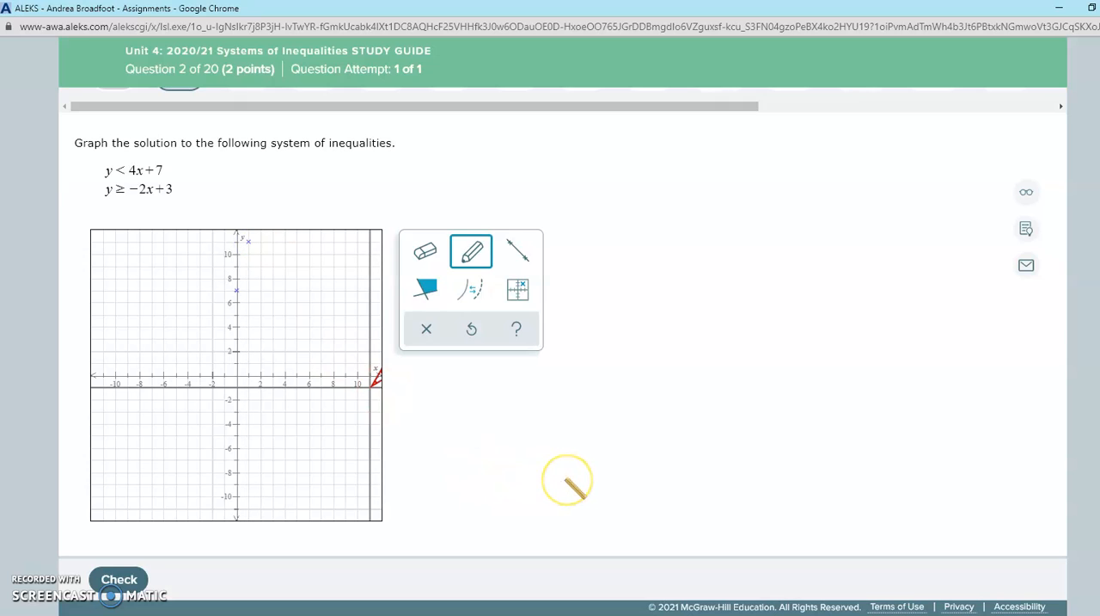
{"action": "left_click", "coordinate": [517, 251]}
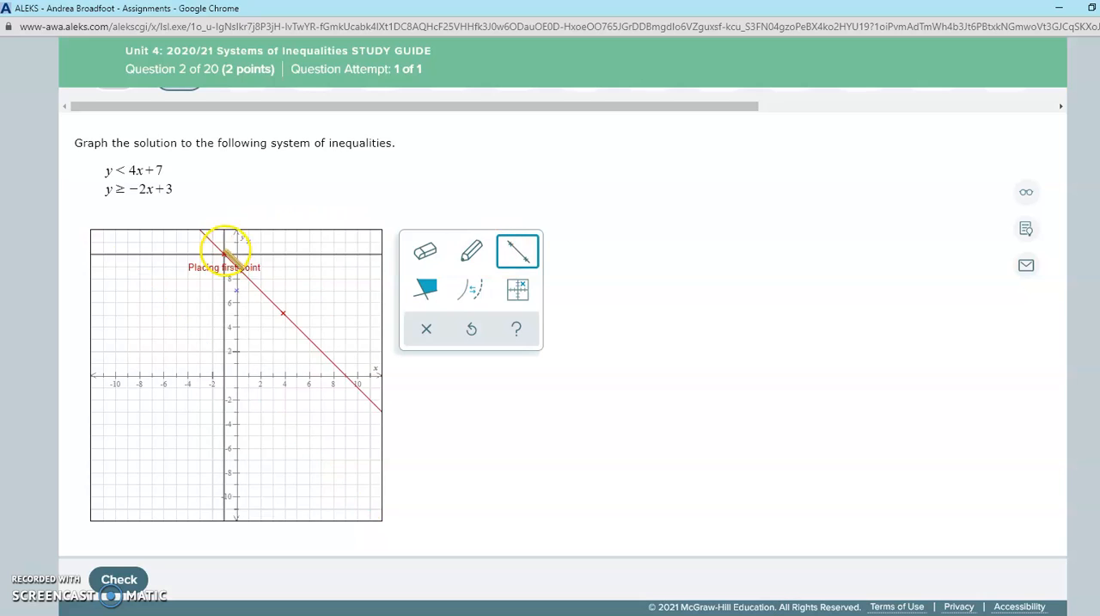
{"action": "left_click", "coordinate": [244, 238]}
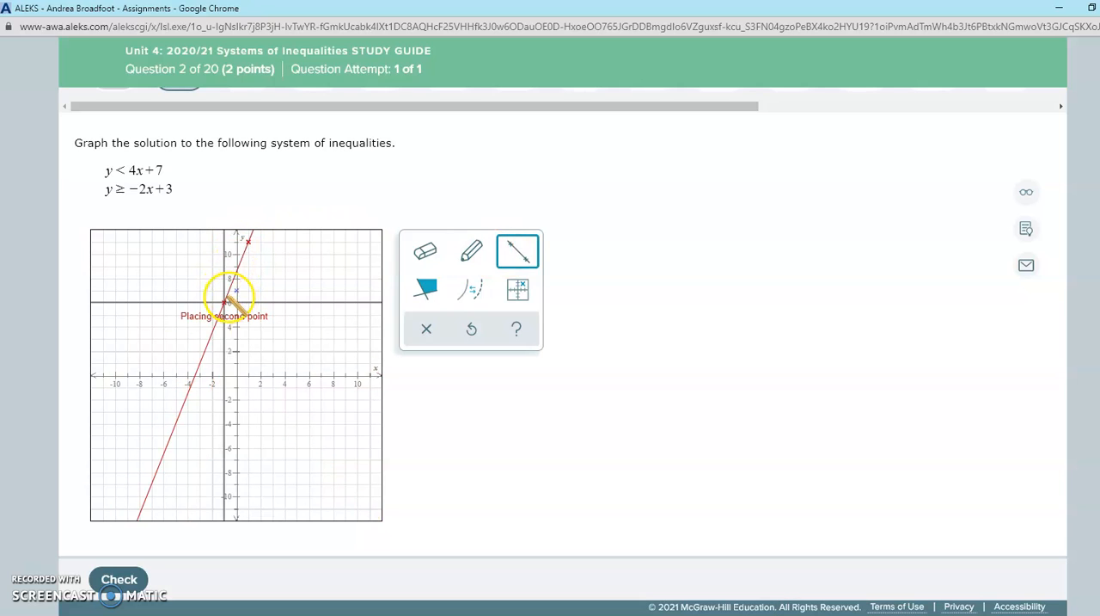
{"action": "left_click", "coordinate": [231, 296]}
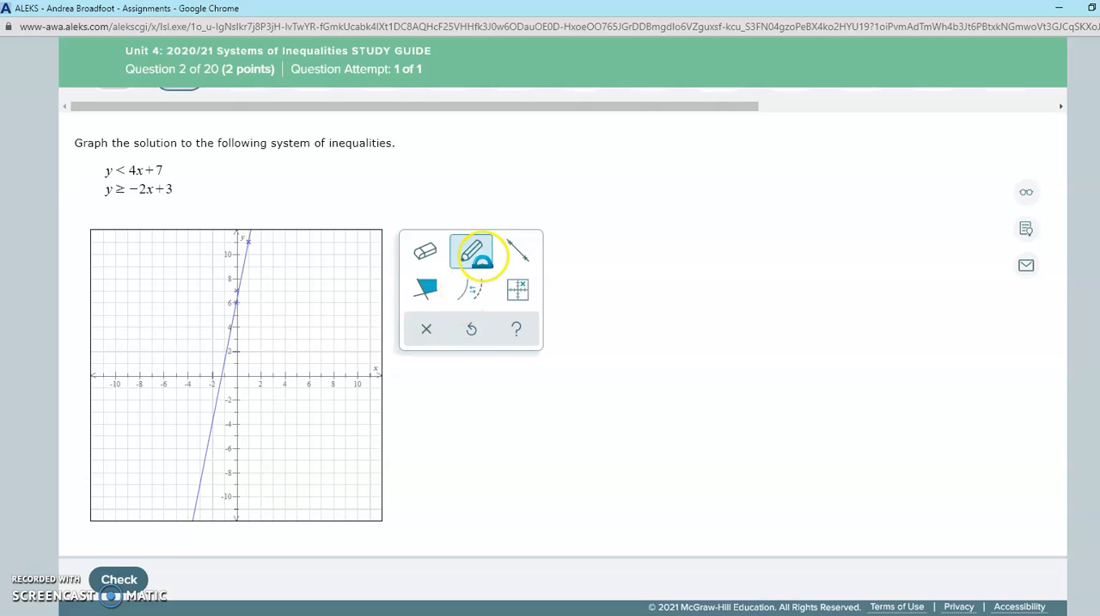
{"action": "left_click", "coordinate": [428, 251]}
{"action": "left_click", "coordinate": [221, 394]}
Draw a line through (1, 11) and (0, 7) and make it dashed.
{"action": "left_click", "coordinate": [518, 249]}
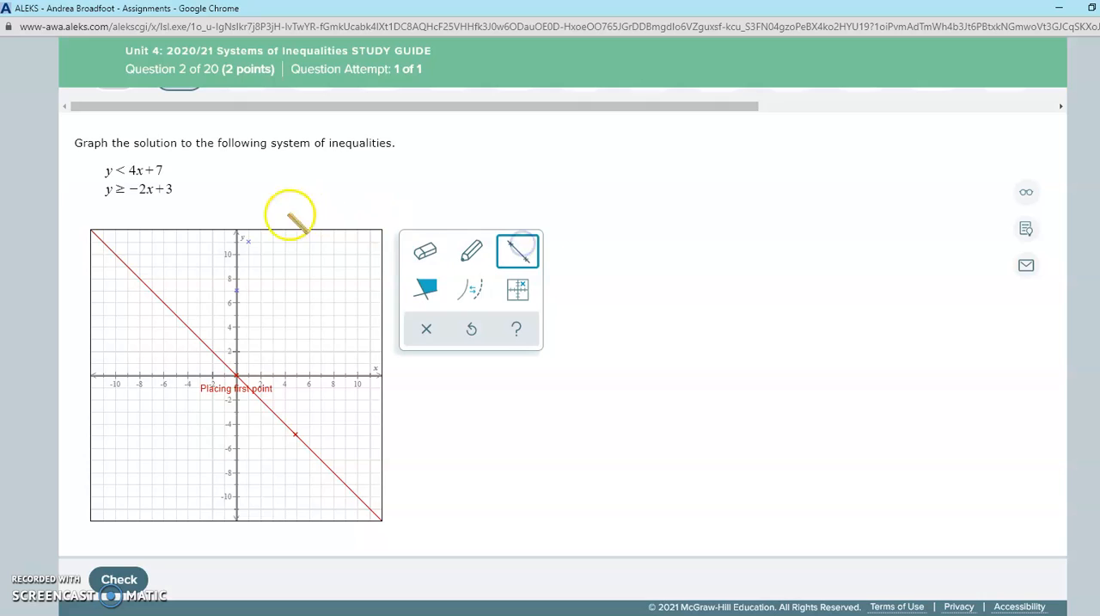
{"action": "left_click", "coordinate": [248, 240]}
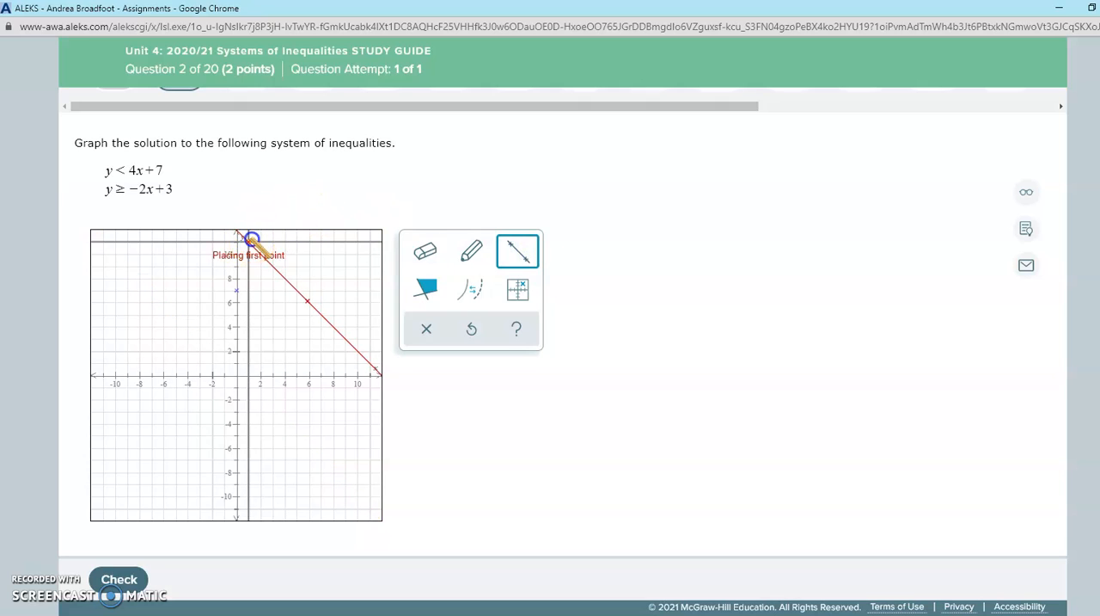
{"action": "left_click", "coordinate": [237, 291]}
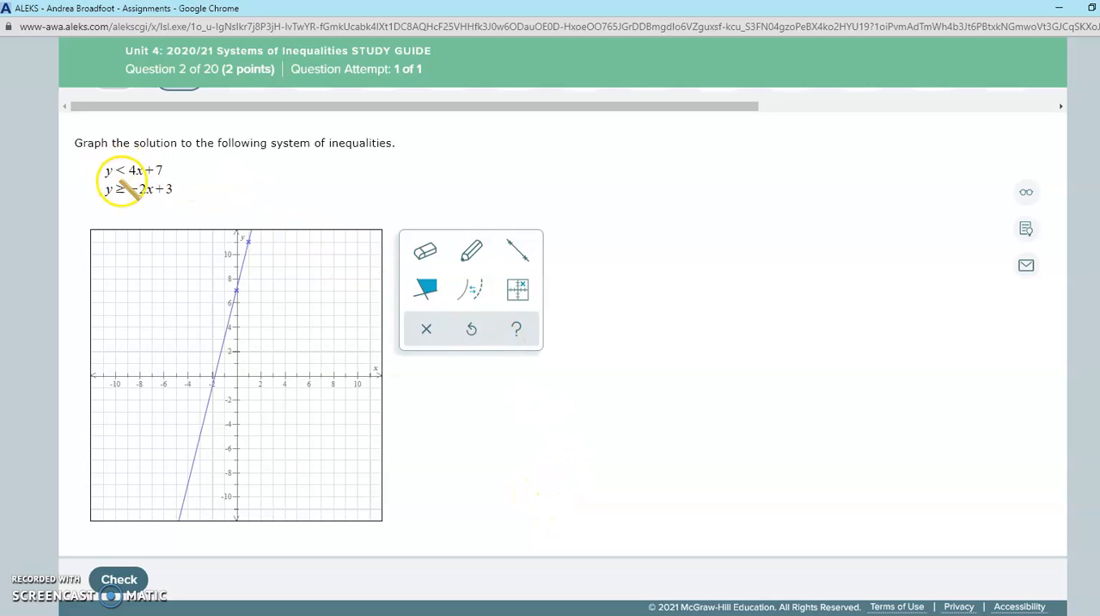
{"action": "left_click", "coordinate": [471, 290]}
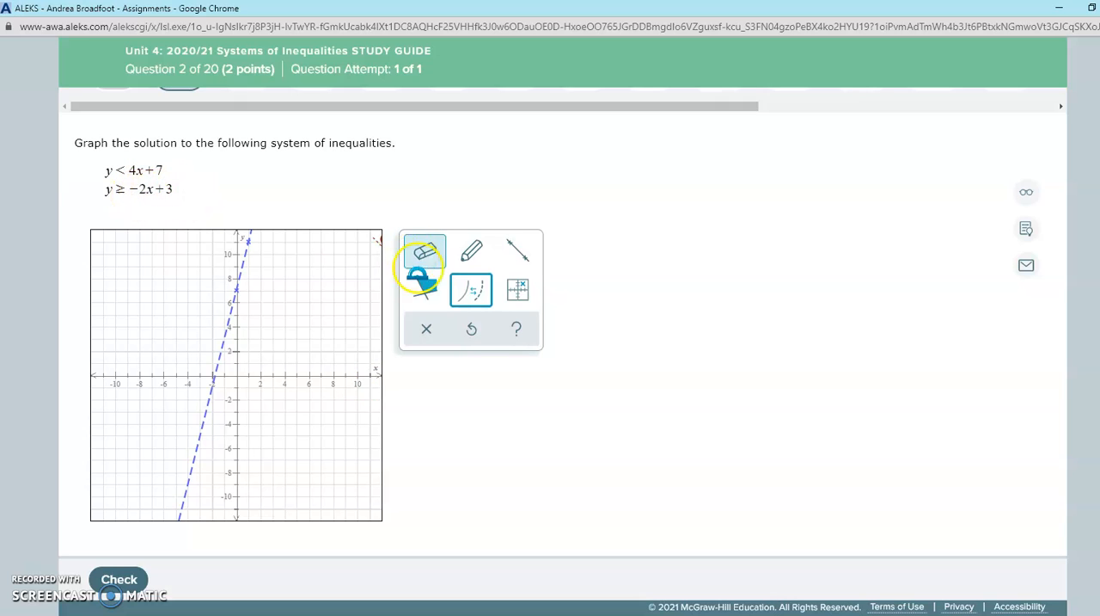
Shade the region below the dashed line, on the side containing the origin, for y < 4x + 7.
{"action": "left_click", "coordinate": [425, 288]}
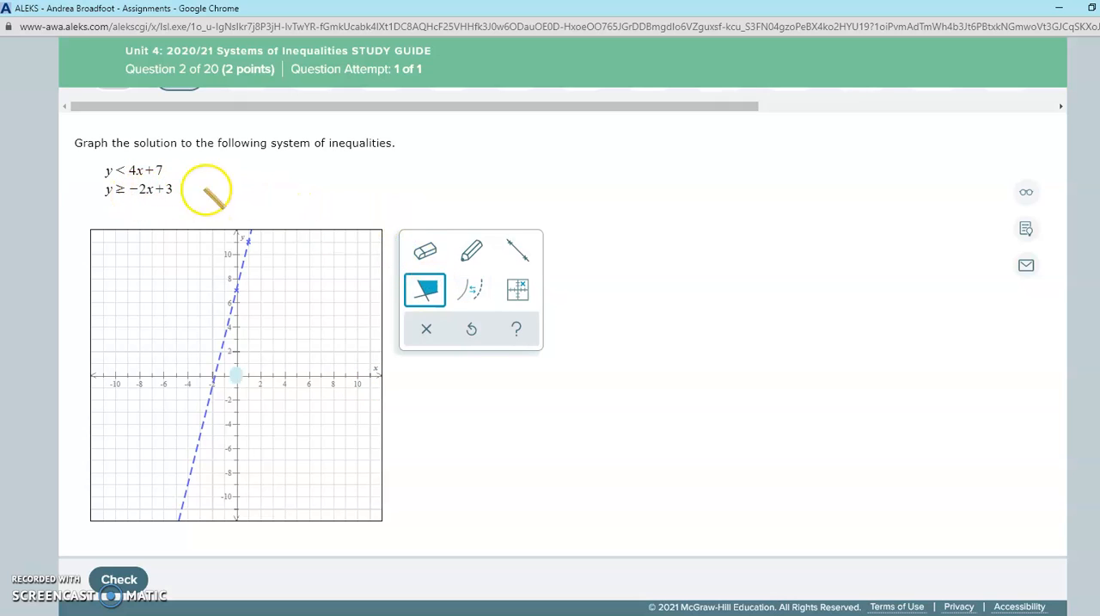
{"action": "left_click", "coordinate": [126, 184]}
{"action": "left_click", "coordinate": [112, 170]}
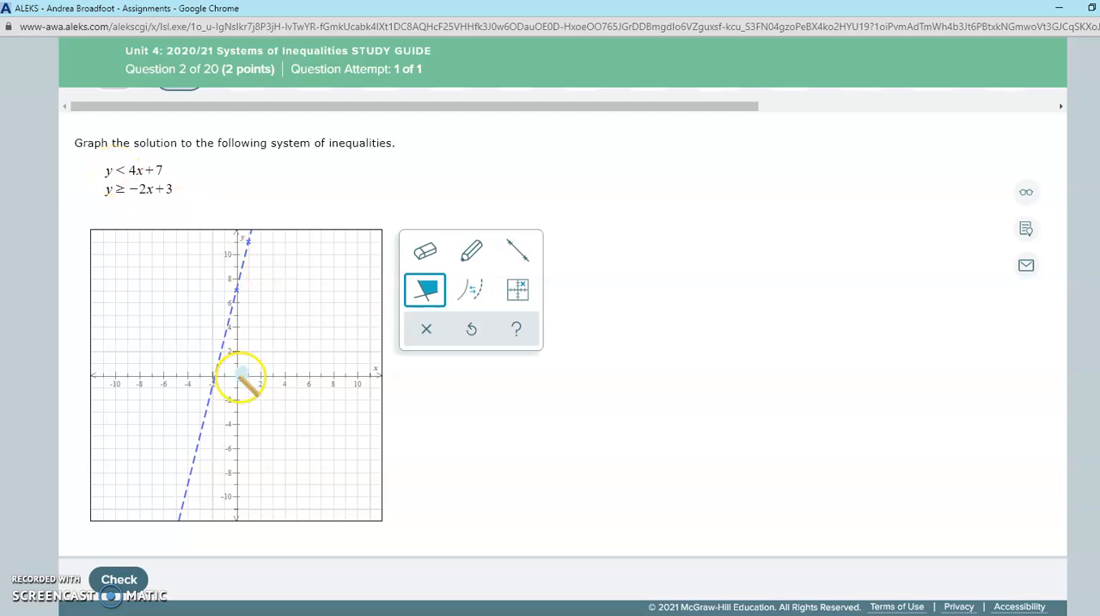
{"action": "left_click", "coordinate": [277, 316]}
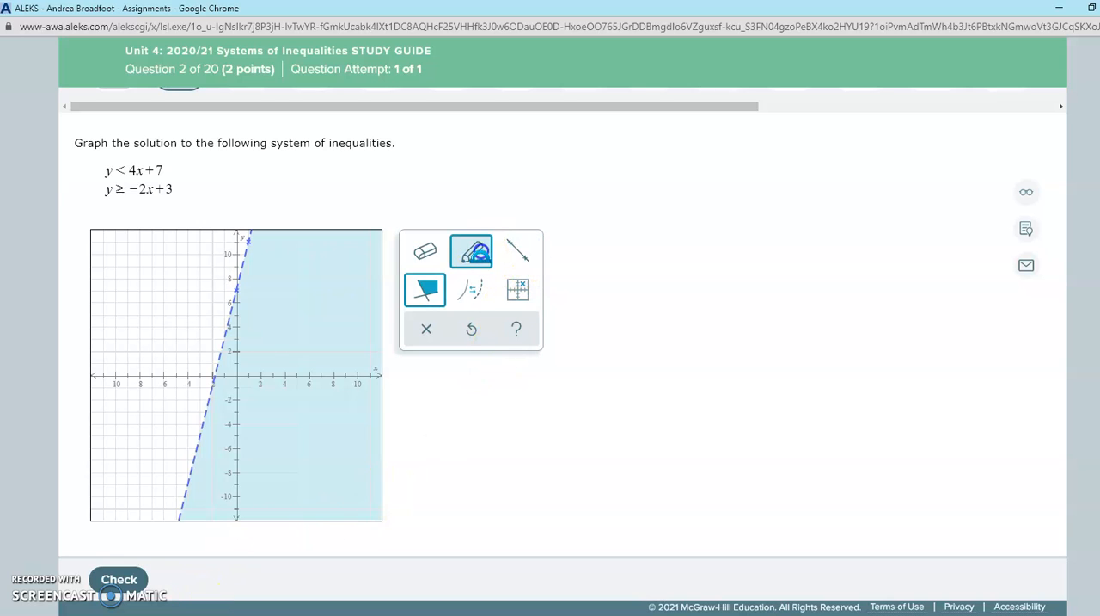
Plot the points (0, 3), (1, 1) and (2, −1) and draw a solid line through them for y ≥ −2x + 3.
{"action": "left_click", "coordinate": [474, 252]}
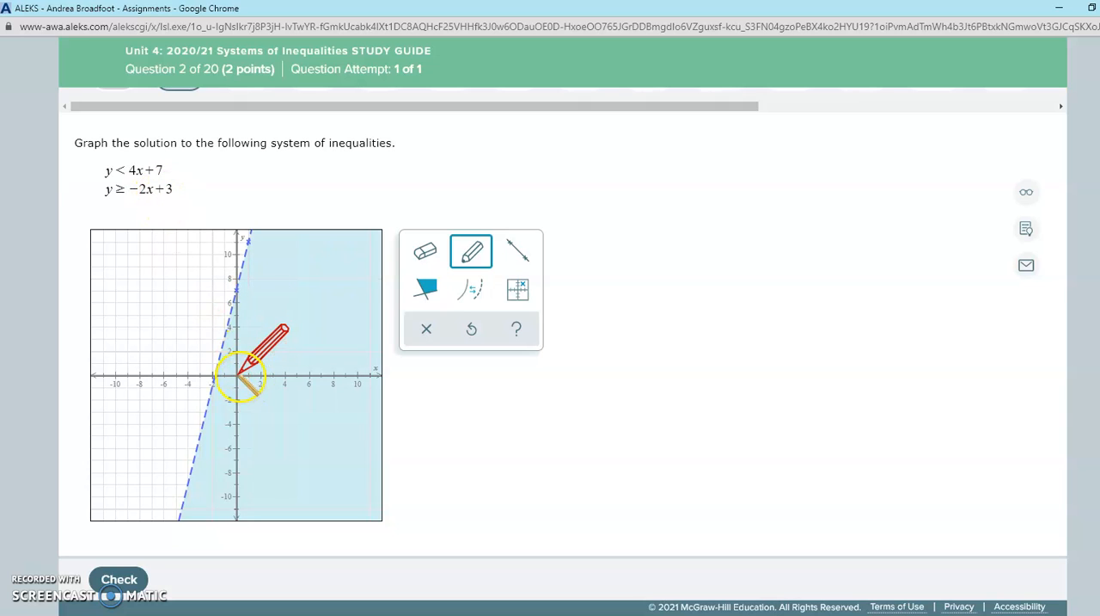
{"action": "left_click", "coordinate": [239, 341]}
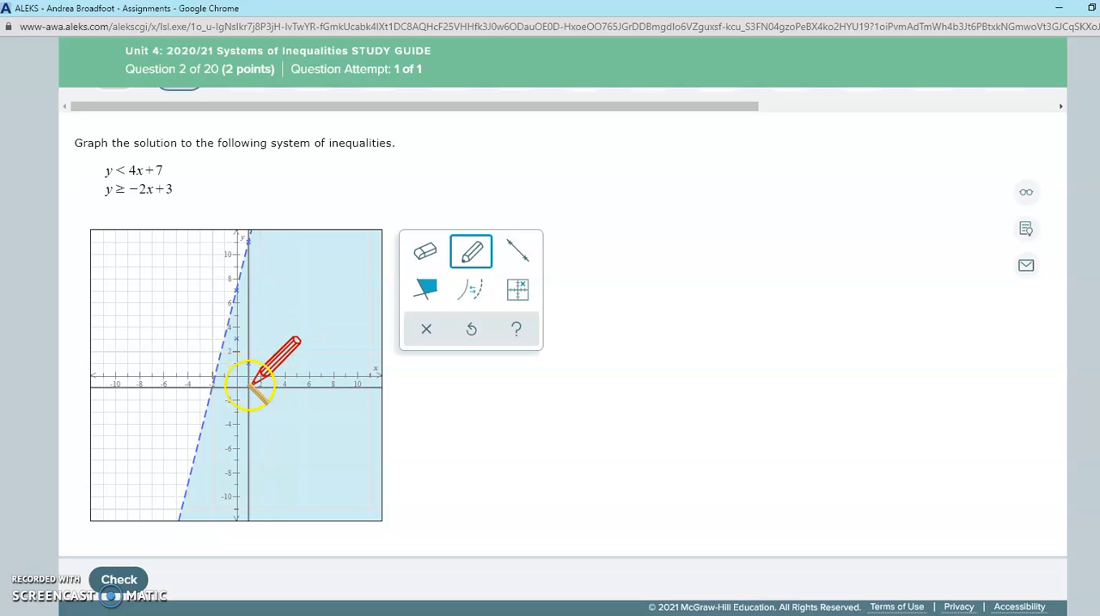
{"action": "left_click", "coordinate": [260, 387]}
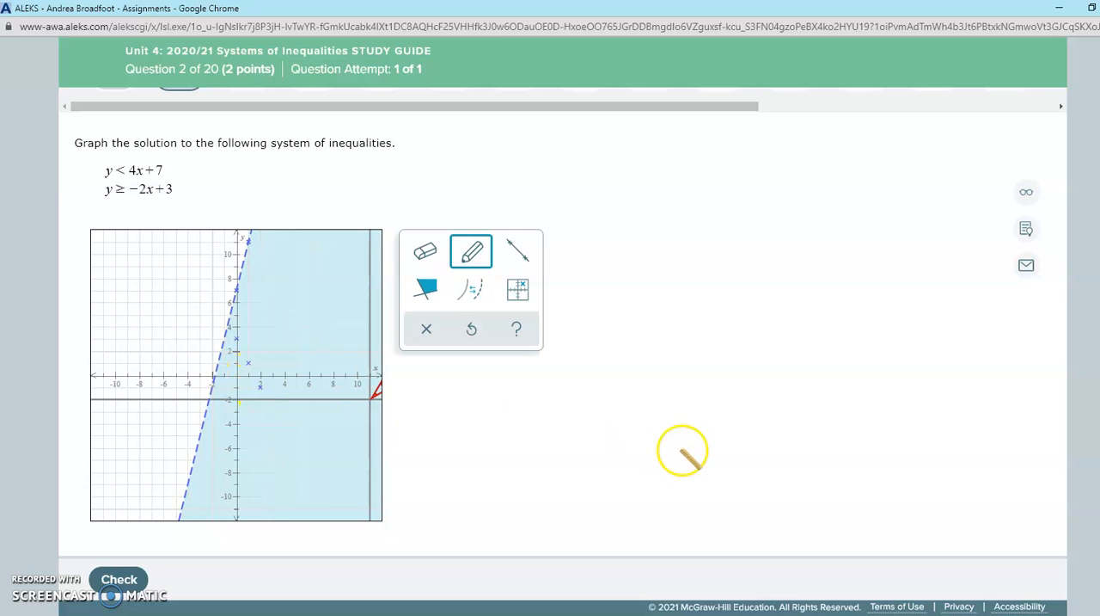
{"action": "left_click", "coordinate": [519, 252]}
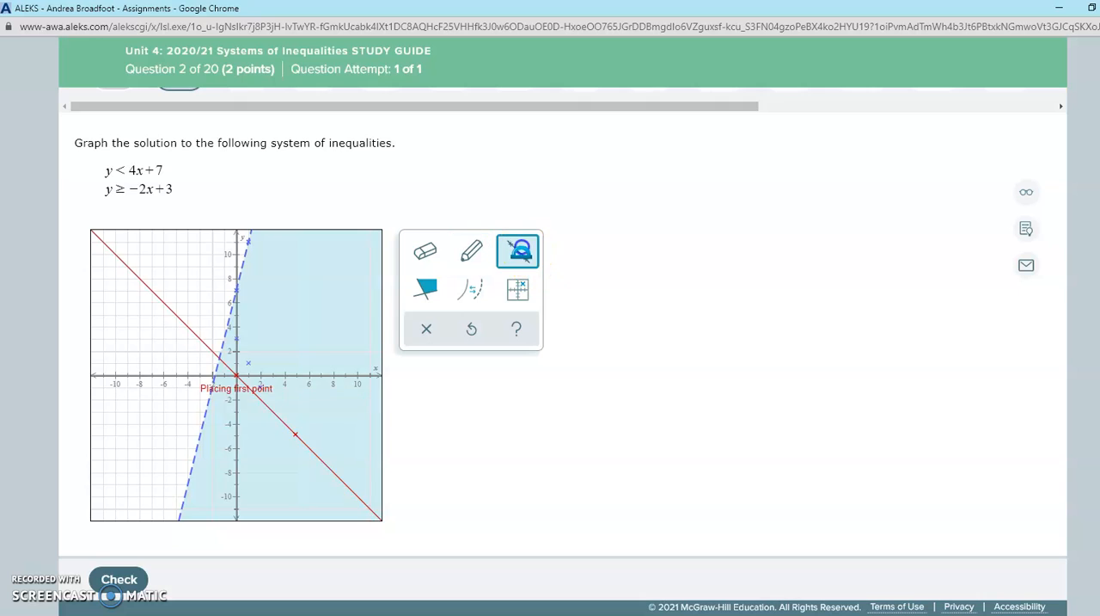
{"action": "left_click", "coordinate": [238, 339]}
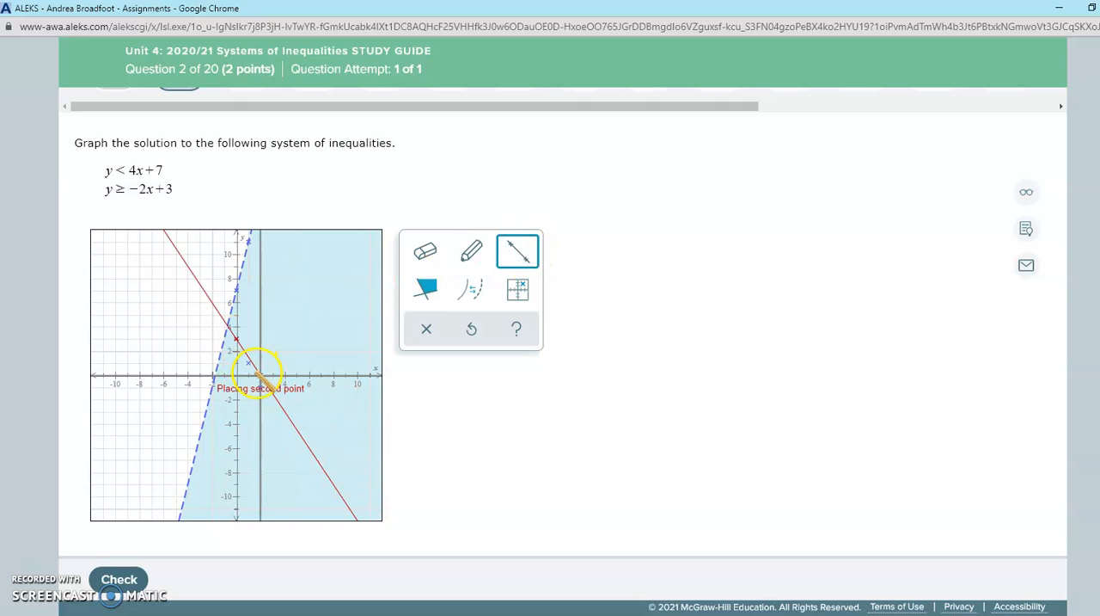
{"action": "left_click", "coordinate": [250, 363]}
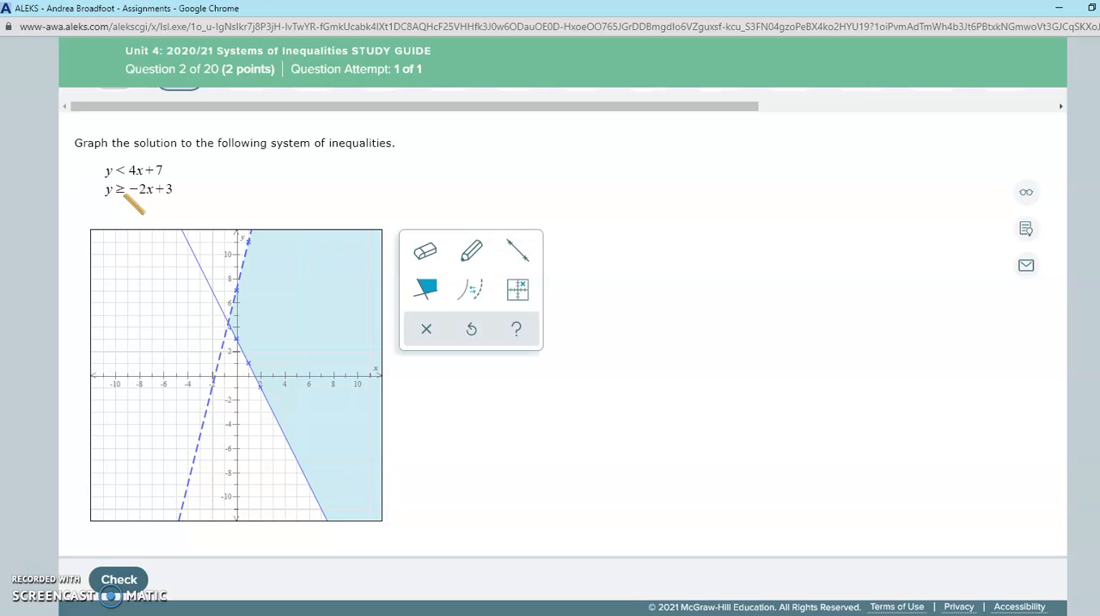
Submit the graphed solution of question 2 for checking and review the graded graph.
{"action": "left_click", "coordinate": [428, 289]}
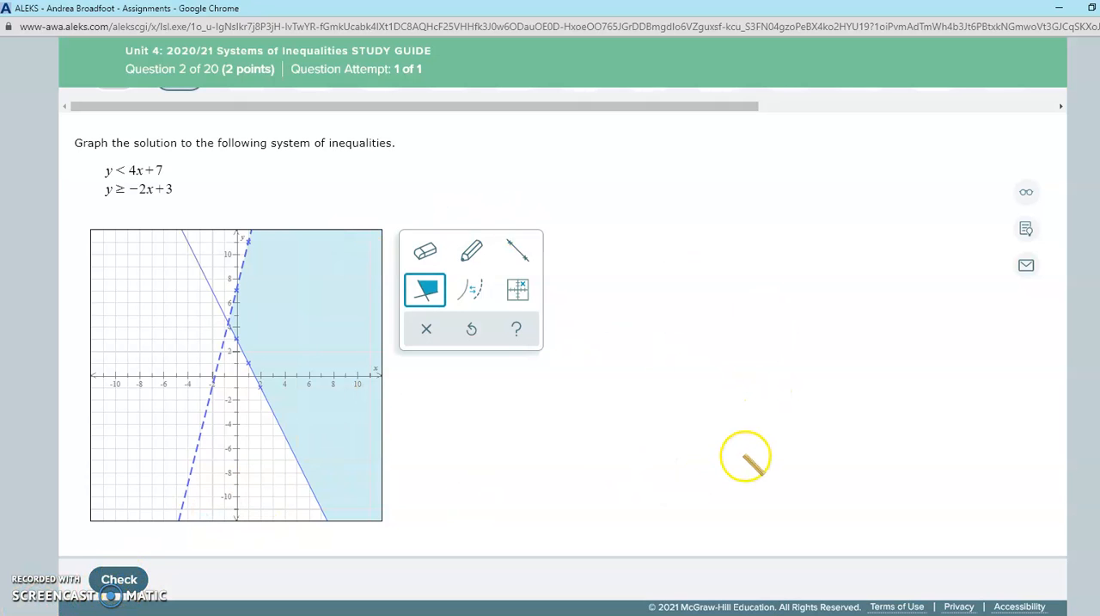
{"action": "scroll", "coordinate": [742, 456], "scroll_direction": "down", "scroll_amount": 1}
{"action": "scroll", "coordinate": [729, 459], "scroll_direction": "up", "scroll_amount": 2}
{"action": "left_click", "coordinate": [91, 571]}
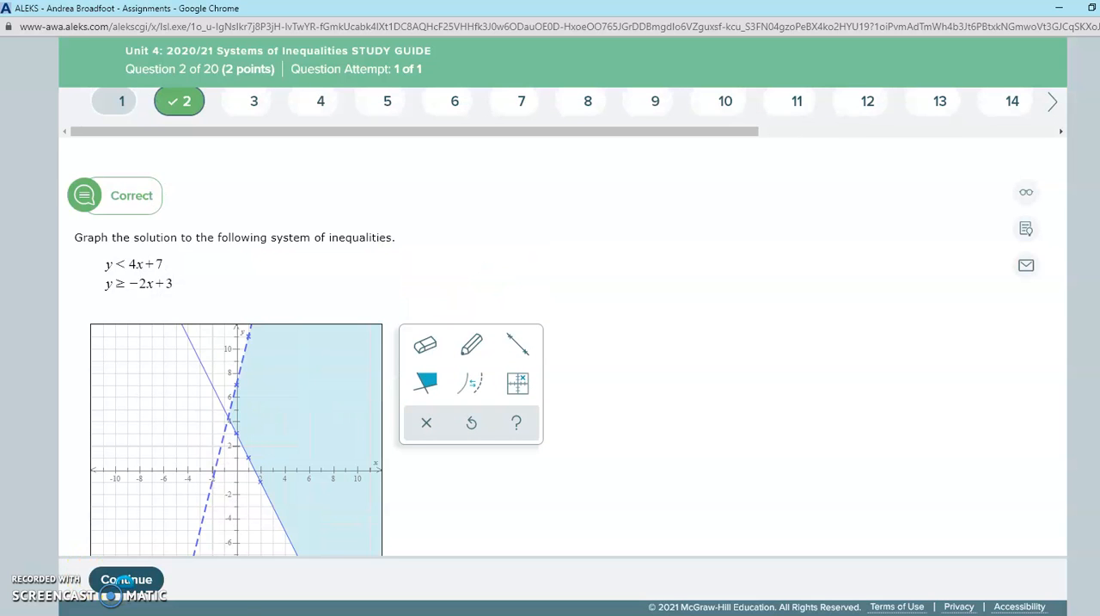
{"action": "scroll", "coordinate": [184, 272], "scroll_direction": "down", "scroll_amount": 1}
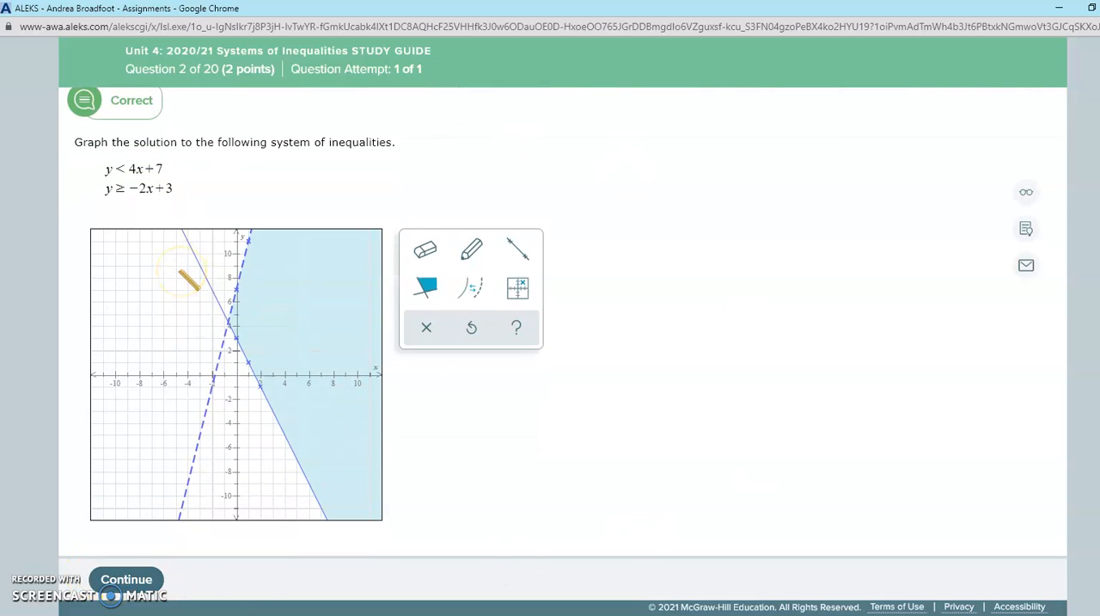
{"action": "scroll", "coordinate": [189, 277], "scroll_direction": "up", "scroll_amount": 1}
Go past question 3 to question 4 of the study guide and view its system of inequalities.
{"action": "left_click", "coordinate": [256, 111]}
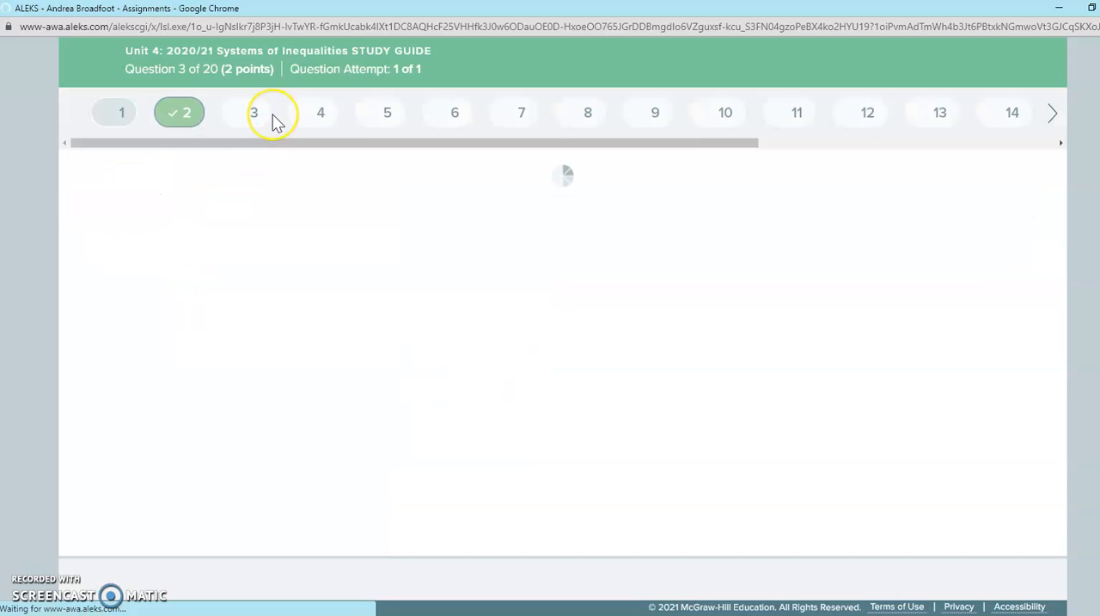
{"action": "scroll", "coordinate": [708, 333], "scroll_direction": "down", "scroll_amount": 1}
{"action": "scroll", "coordinate": [708, 334], "scroll_direction": "up", "scroll_amount": 1}
{"action": "left_click", "coordinate": [313, 113]}
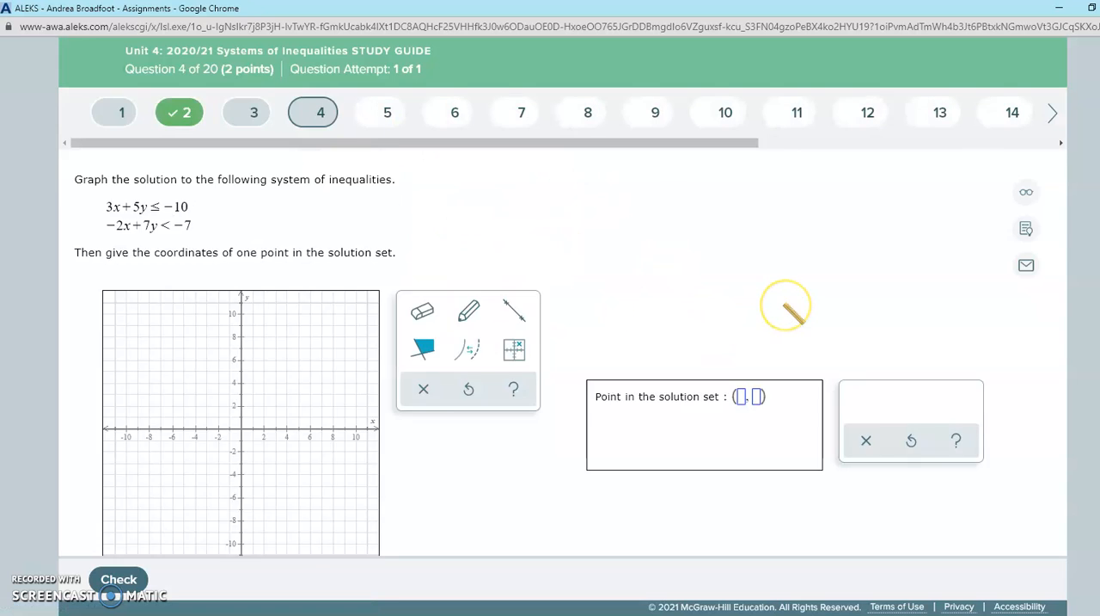
{"action": "scroll", "coordinate": [787, 309], "scroll_direction": "down", "scroll_amount": 1}
{"action": "scroll", "coordinate": [792, 315], "scroll_direction": "up", "scroll_amount": 1}
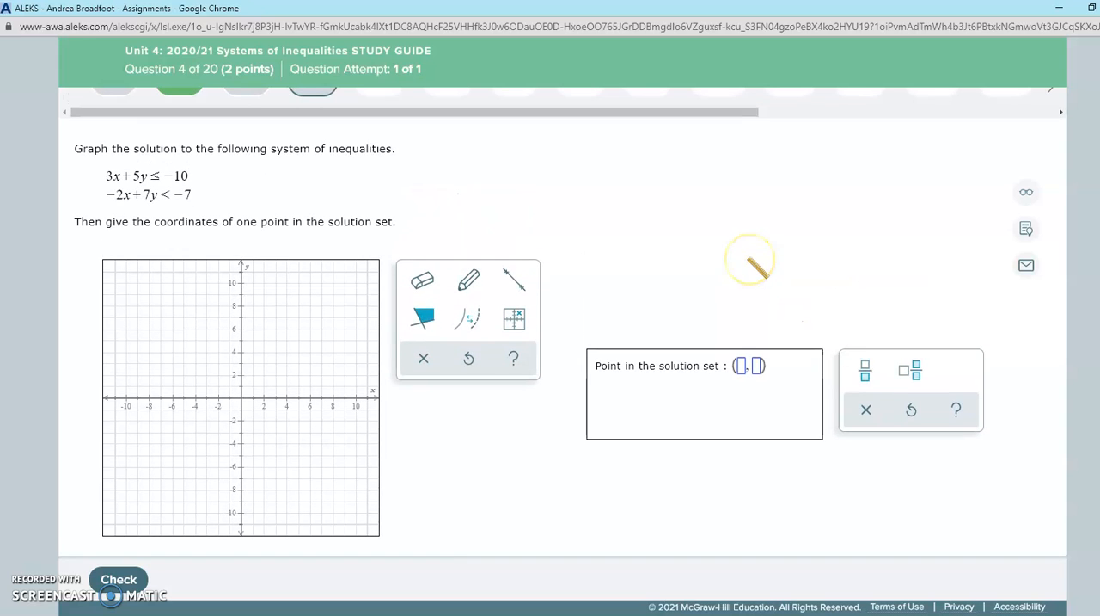
{"action": "scroll", "coordinate": [756, 268], "scroll_direction": "up", "scroll_amount": 1}
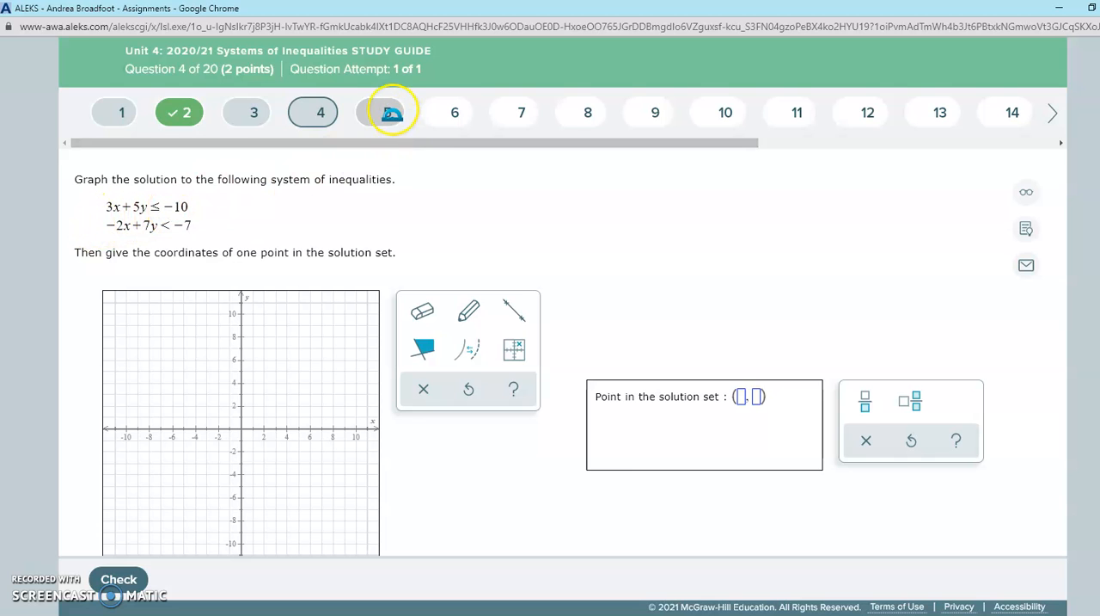
Plot the points (0, −2) and (5, −5) and draw a solid line through them for 3x + 5y ≤ −10.
{"action": "scroll", "coordinate": [387, 425], "scroll_direction": "down", "scroll_amount": 1}
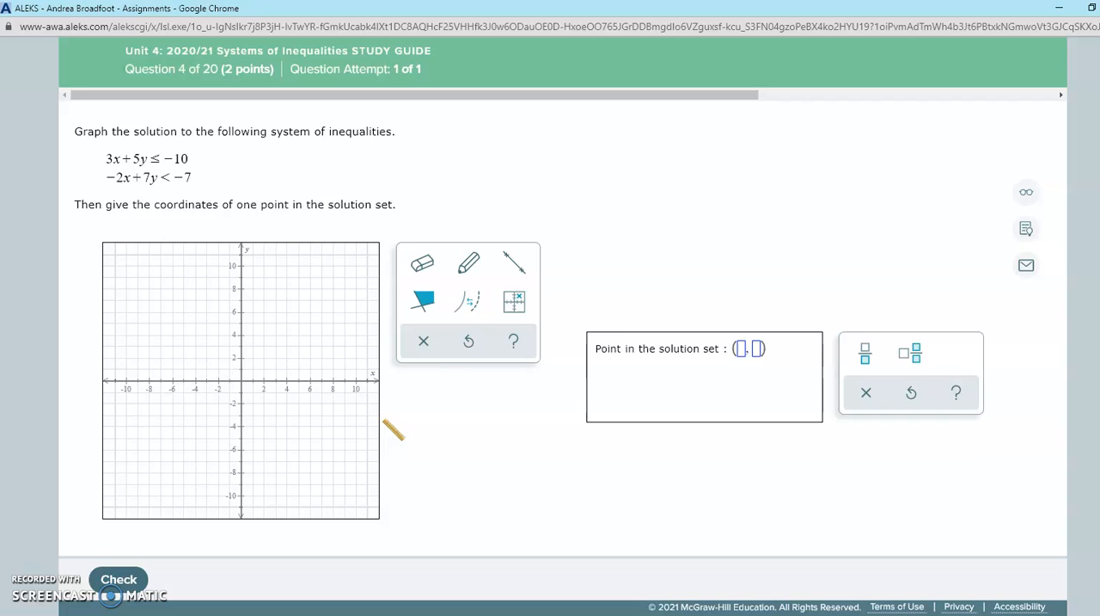
{"action": "left_click", "coordinate": [468, 262]}
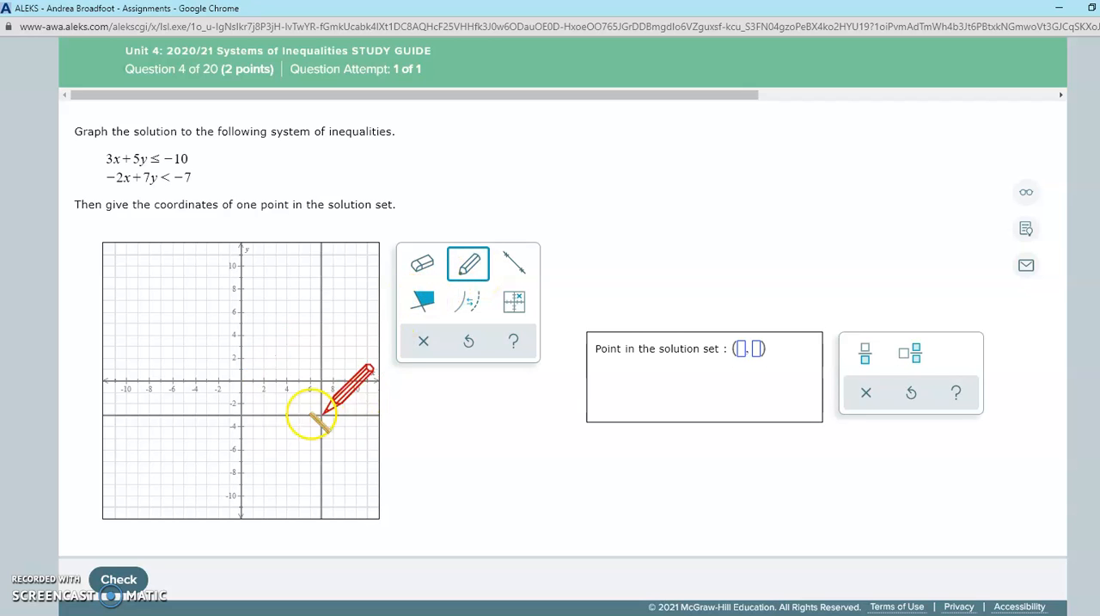
{"action": "left_click", "coordinate": [241, 401]}
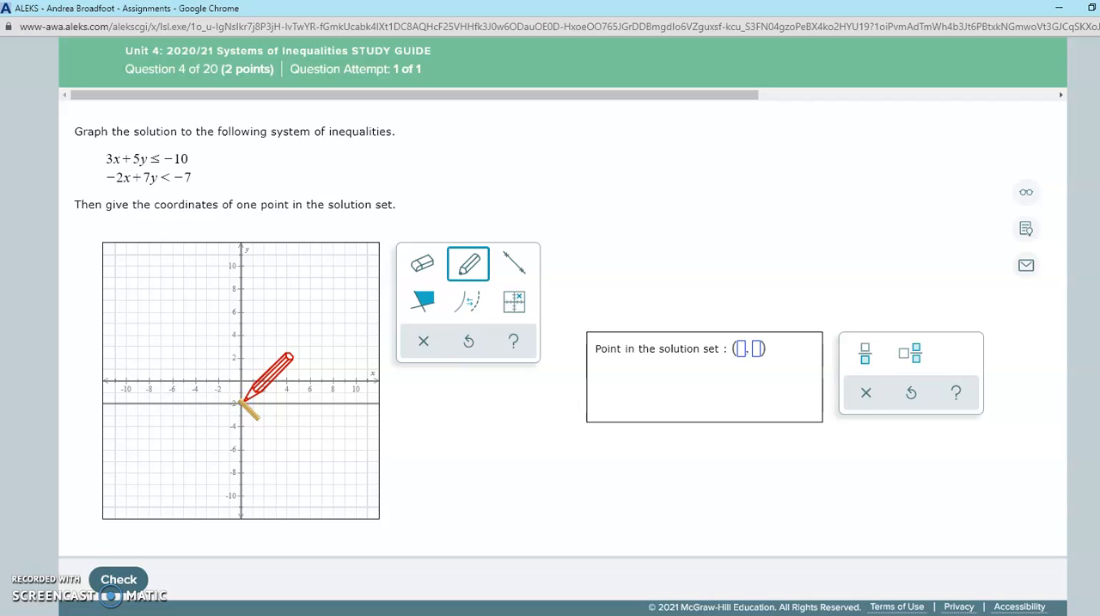
{"action": "left_click", "coordinate": [294, 440]}
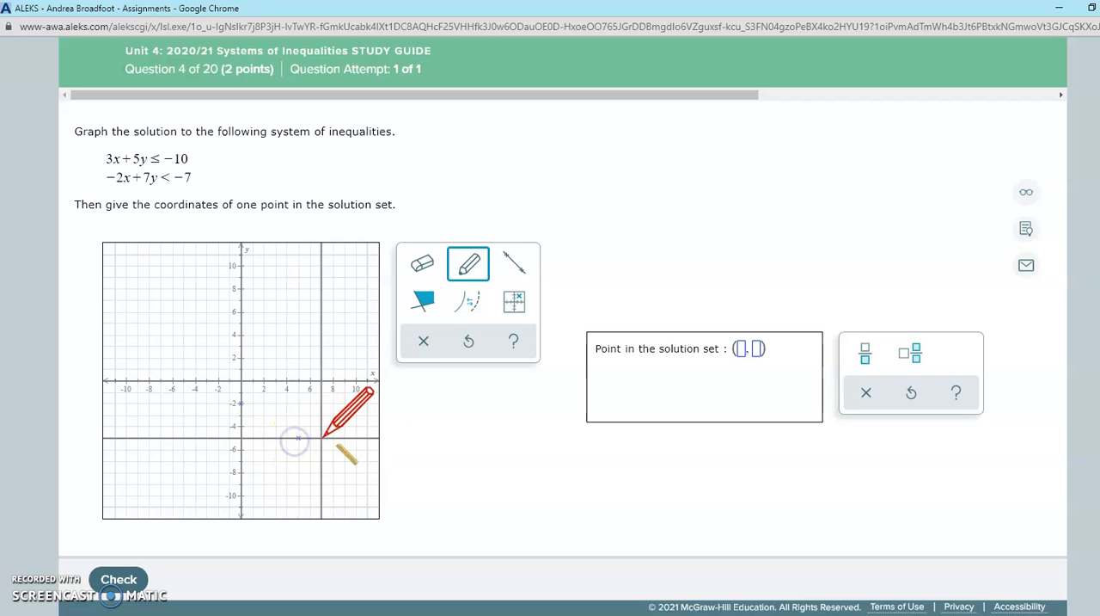
{"action": "left_click", "coordinate": [514, 272]}
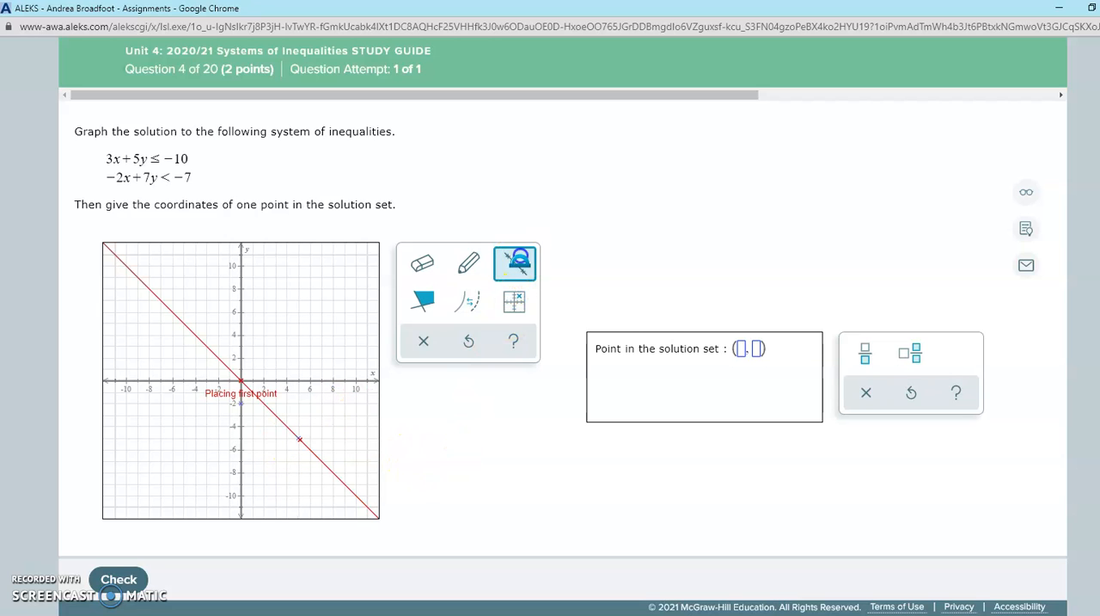
{"action": "left_click", "coordinate": [241, 403]}
{"action": "left_click", "coordinate": [299, 438]}
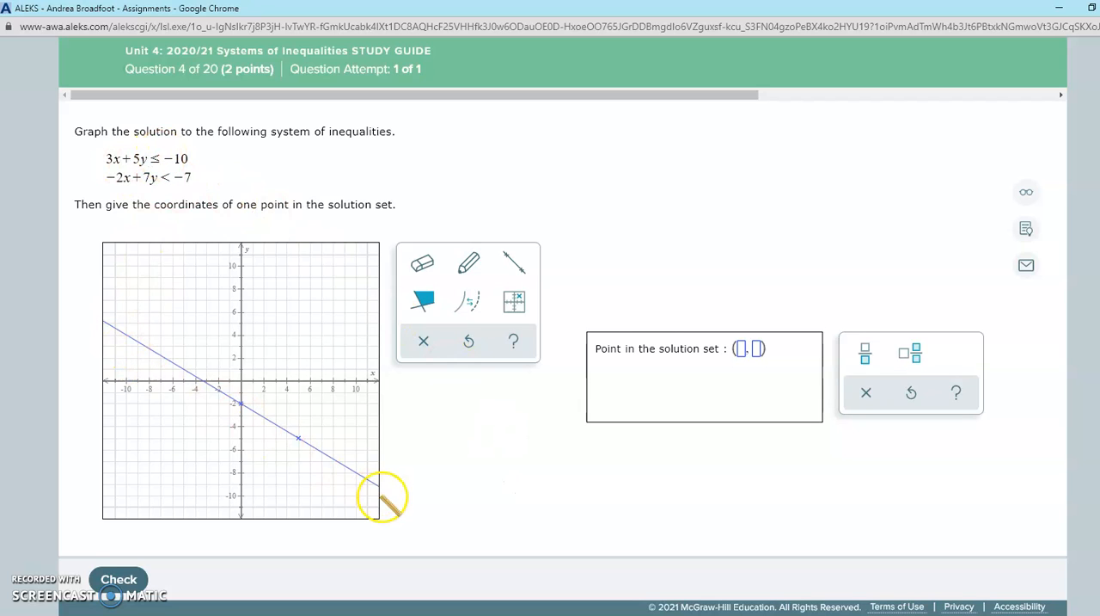
Keep the 3x + 5y ≤ −10 boundary line solid and shade the region below it.
{"action": "left_click", "coordinate": [468, 301]}
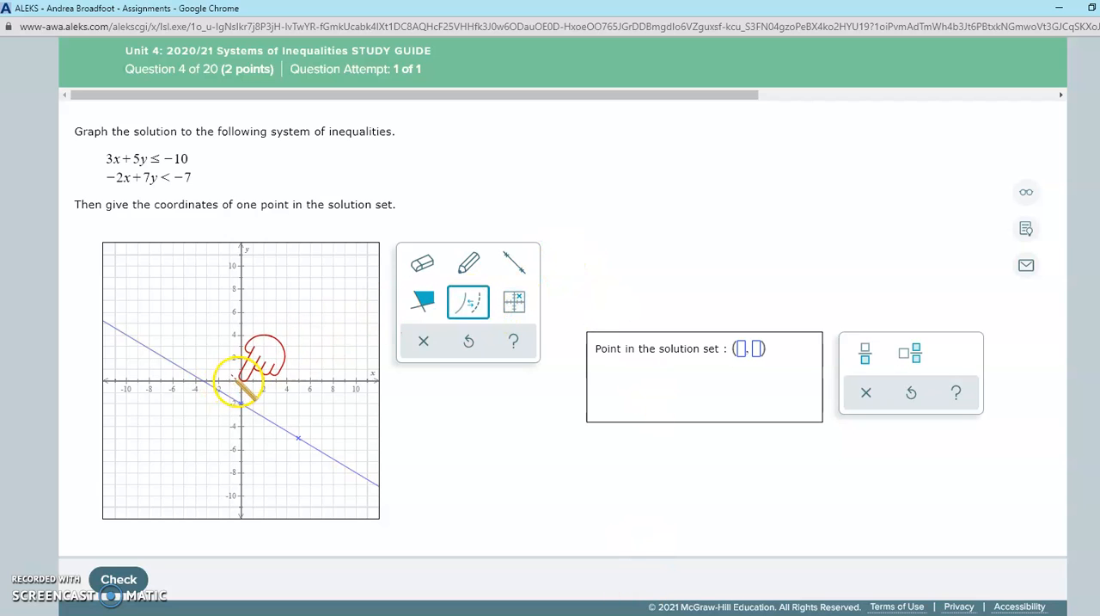
{"action": "left_click", "coordinate": [206, 436]}
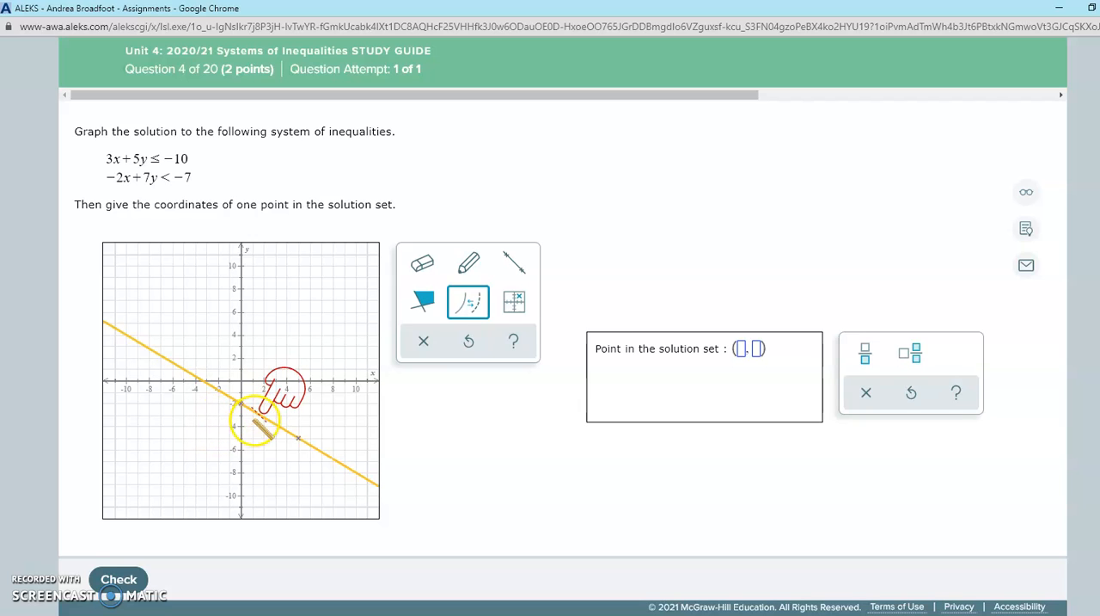
{"action": "left_click", "coordinate": [422, 299]}
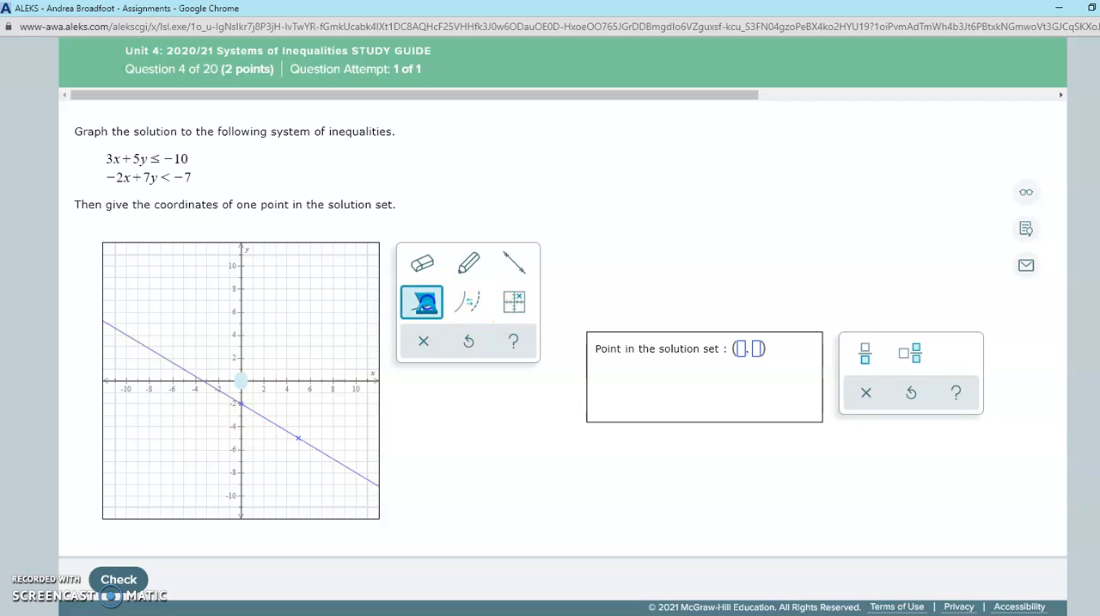
{"action": "left_click", "coordinate": [225, 457]}
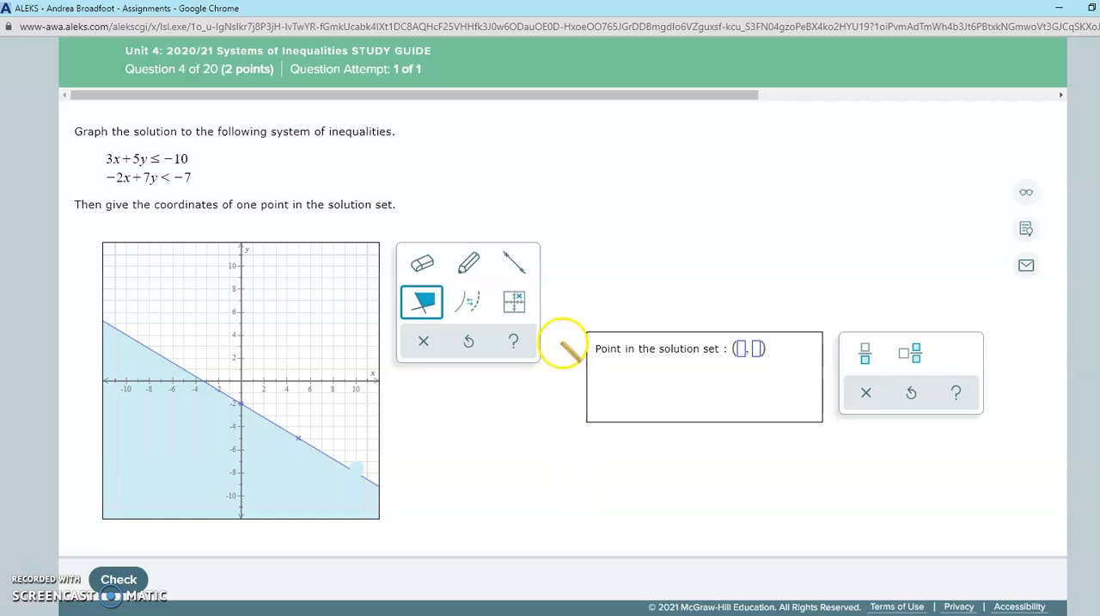
Plot the points (0, −1) and (7, 1) and draw a line through them for −2x + 7y < −7.
{"action": "left_click", "coordinate": [468, 263]}
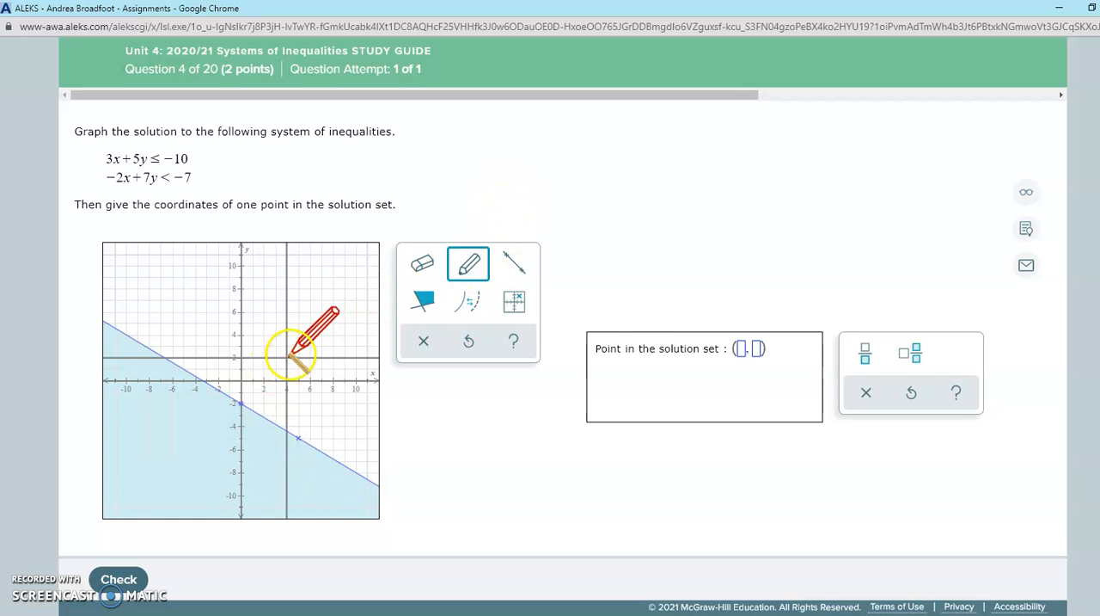
{"action": "left_click", "coordinate": [241, 392]}
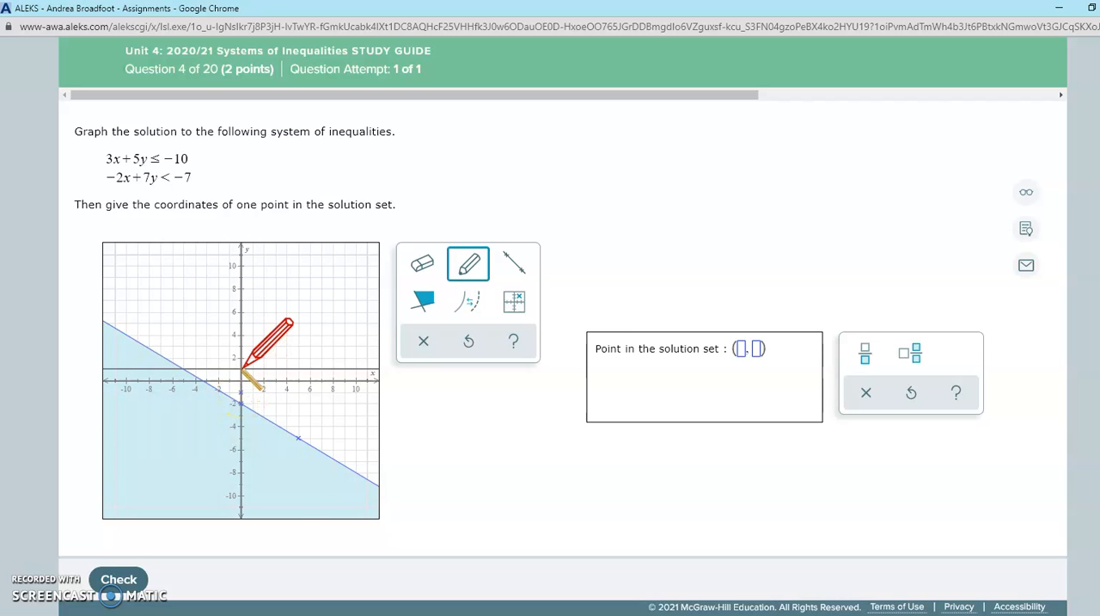
{"action": "left_click", "coordinate": [320, 368]}
{"action": "left_click", "coordinate": [518, 260]}
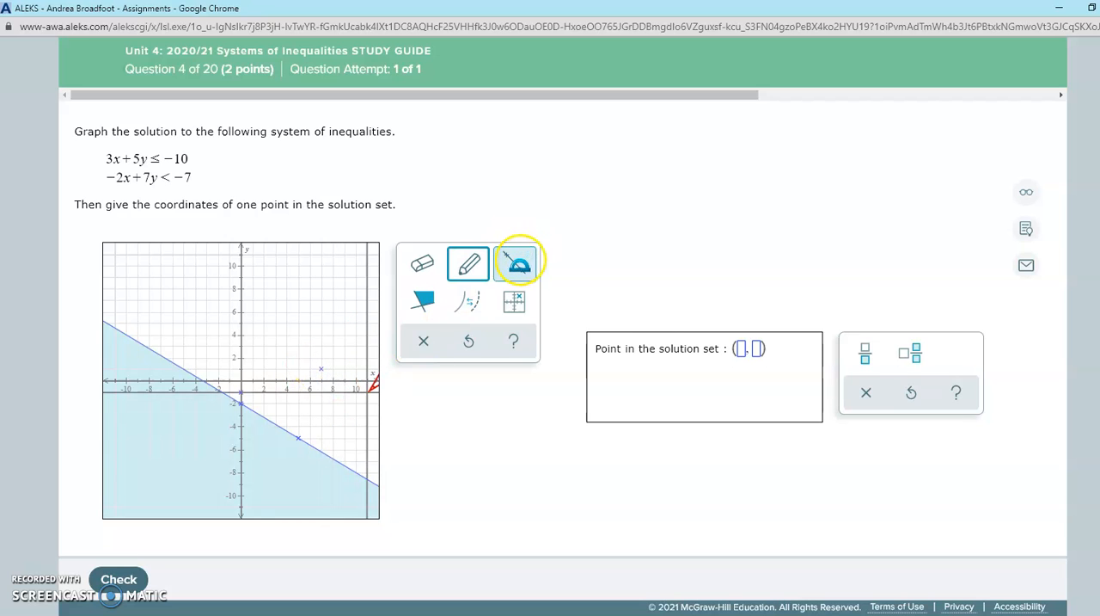
{"action": "left_click", "coordinate": [240, 391]}
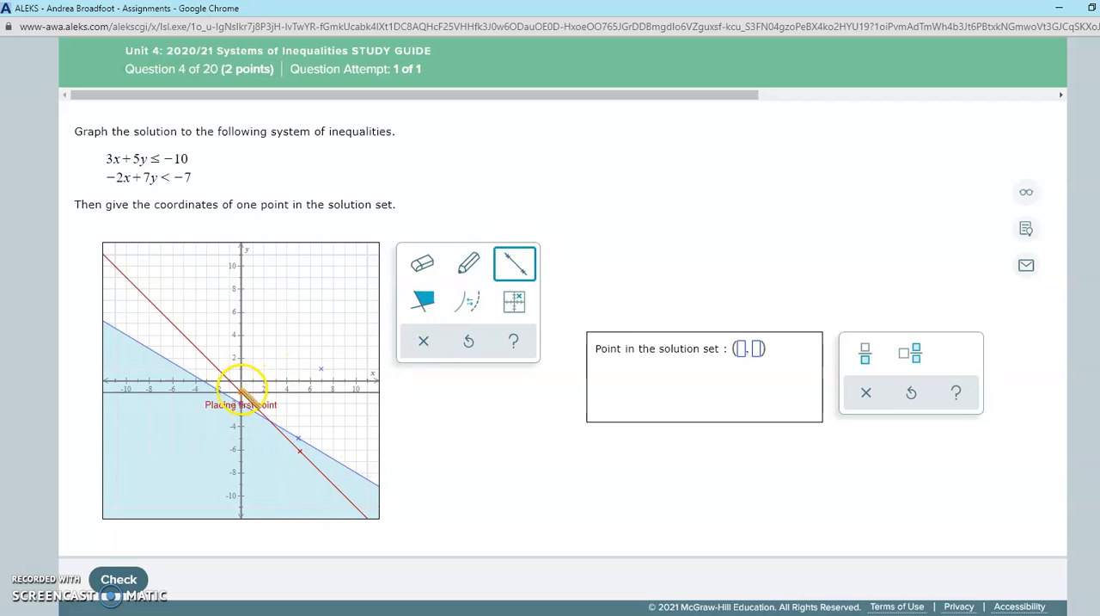
{"action": "left_click", "coordinate": [320, 370]}
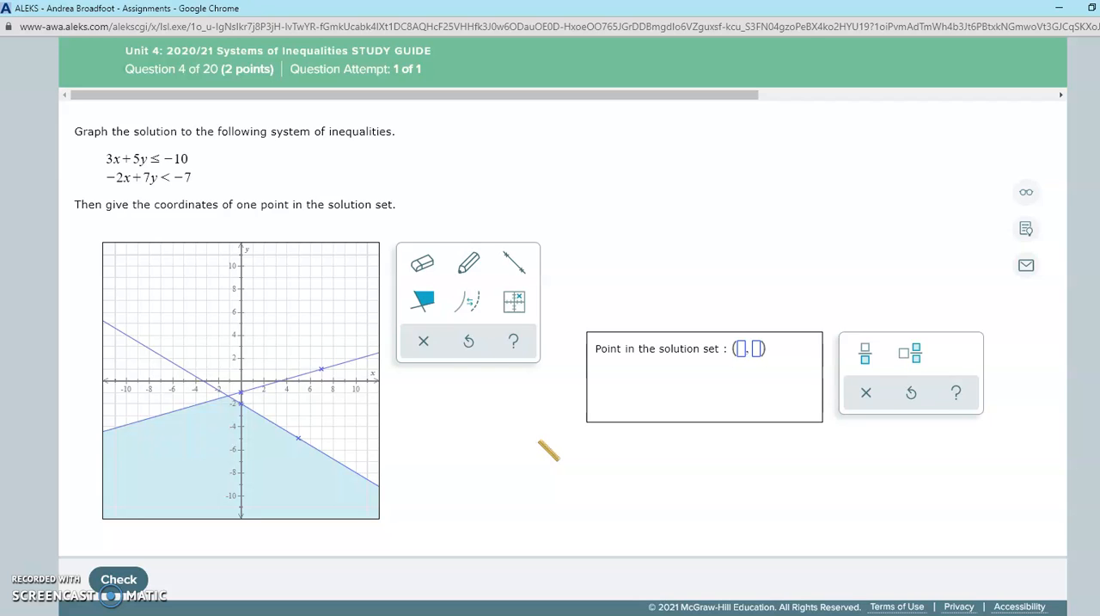
Set the shaded solution region to the area below both boundary lines.
{"action": "left_click", "coordinate": [423, 299]}
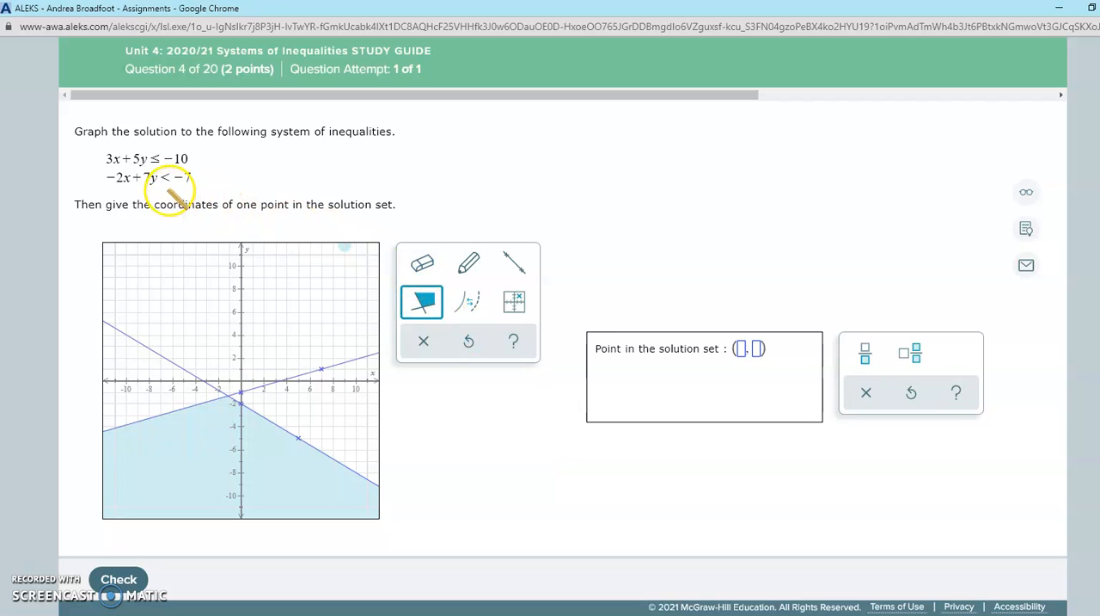
{"action": "left_click", "coordinate": [222, 470]}
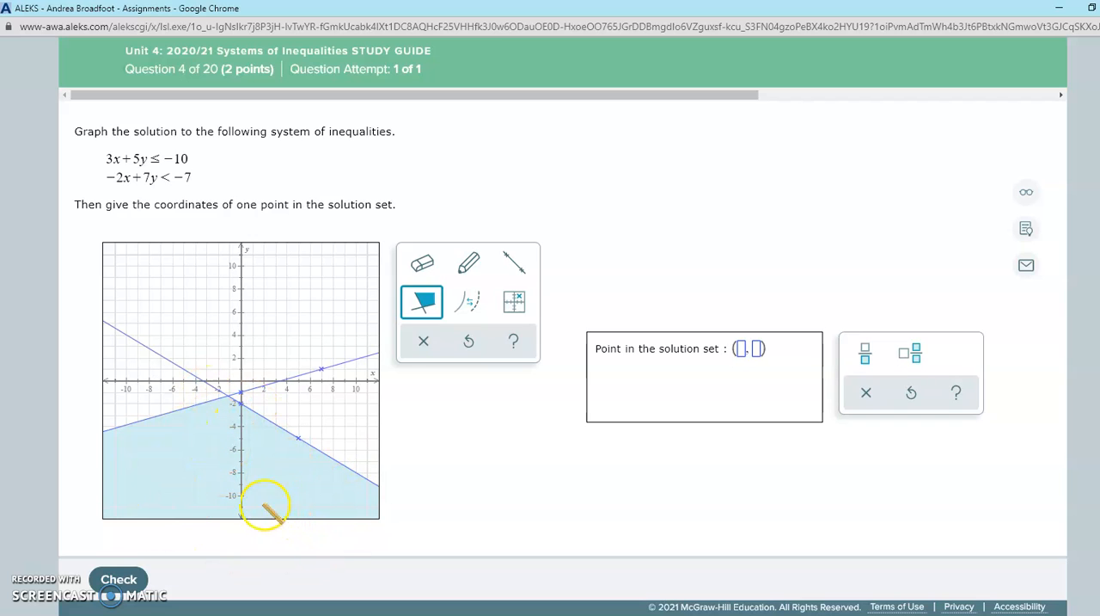
{"action": "left_click", "coordinate": [547, 470]}
Enter (0, −6) as the point in the solution set.
{"action": "left_click", "coordinate": [740, 347]}
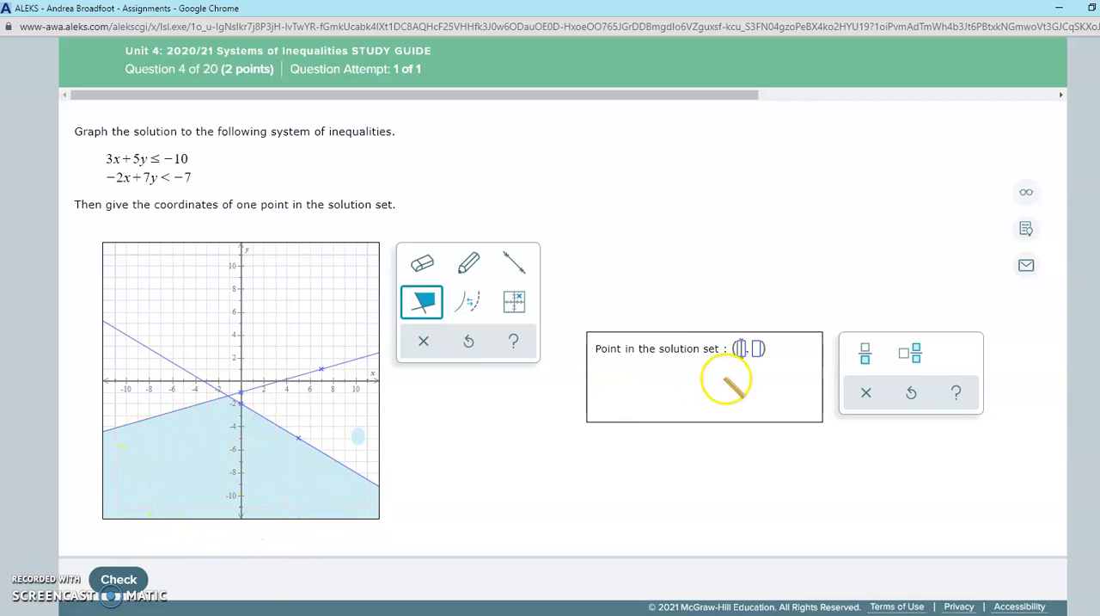
{"action": "type", "text": "0"}
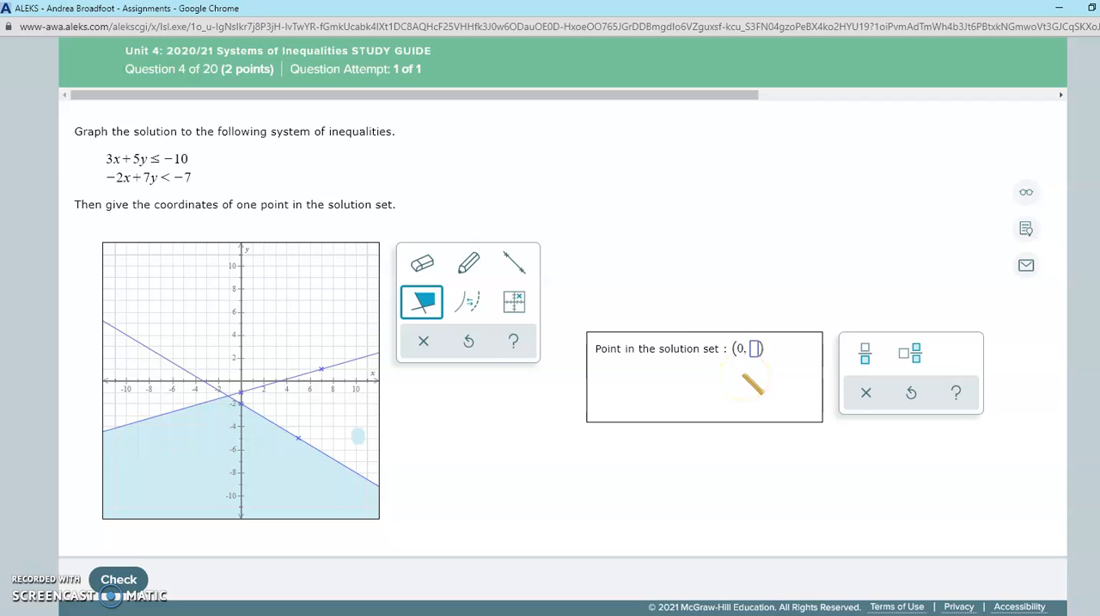
{"action": "left_click", "coordinate": [754, 348]}
{"action": "type", "text": "-6"}
{"action": "left_click", "coordinate": [687, 435]}
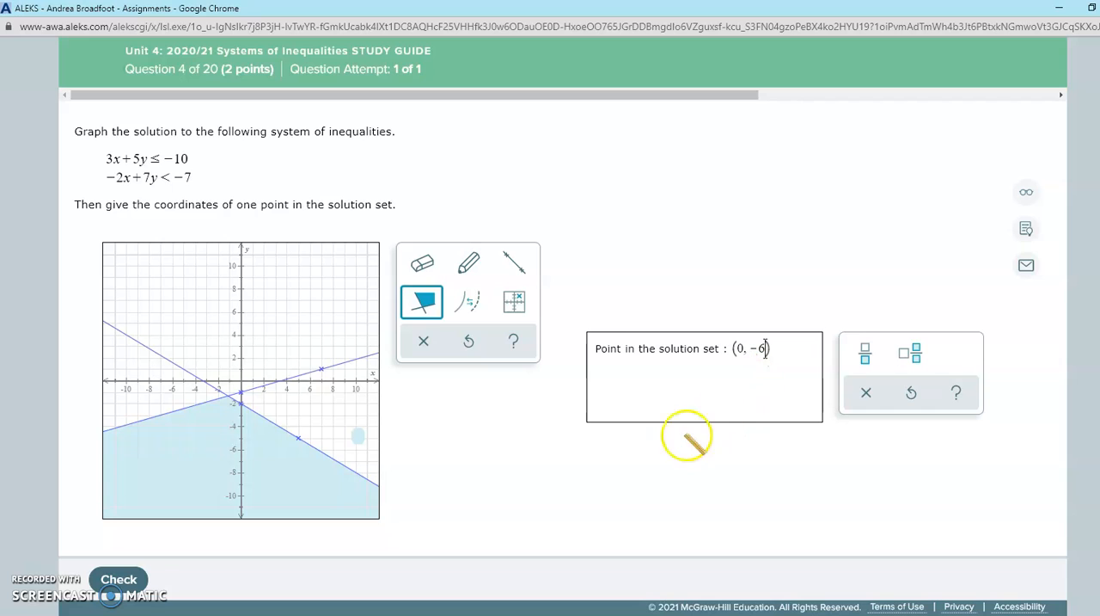
Submit the graph and point of question 4 for checking and review the feedback against the inequalities.
{"action": "left_click", "coordinate": [211, 529]}
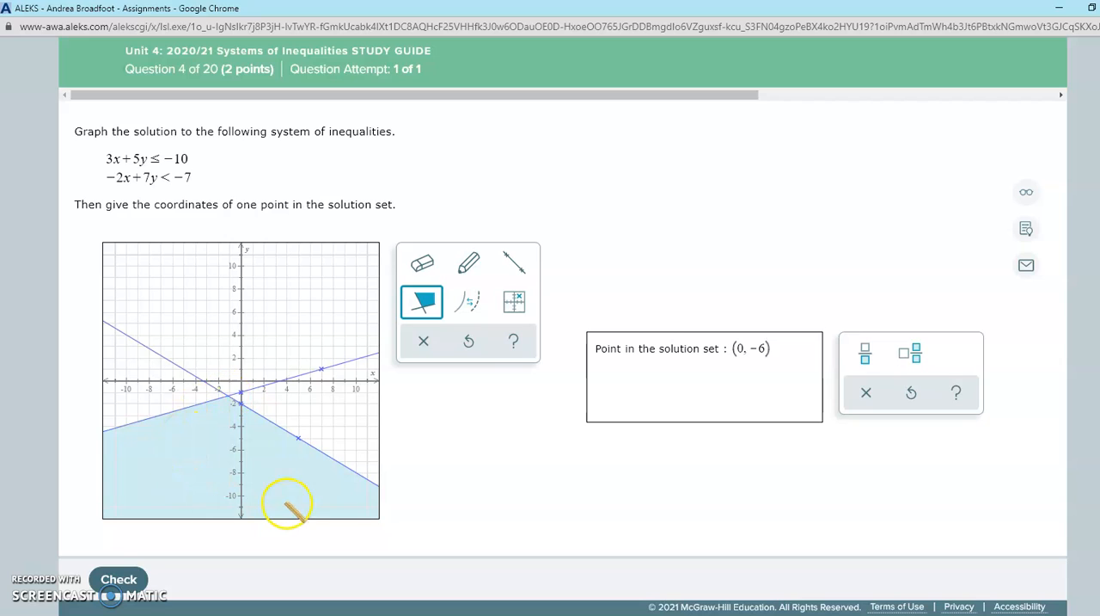
{"action": "left_click", "coordinate": [121, 578]}
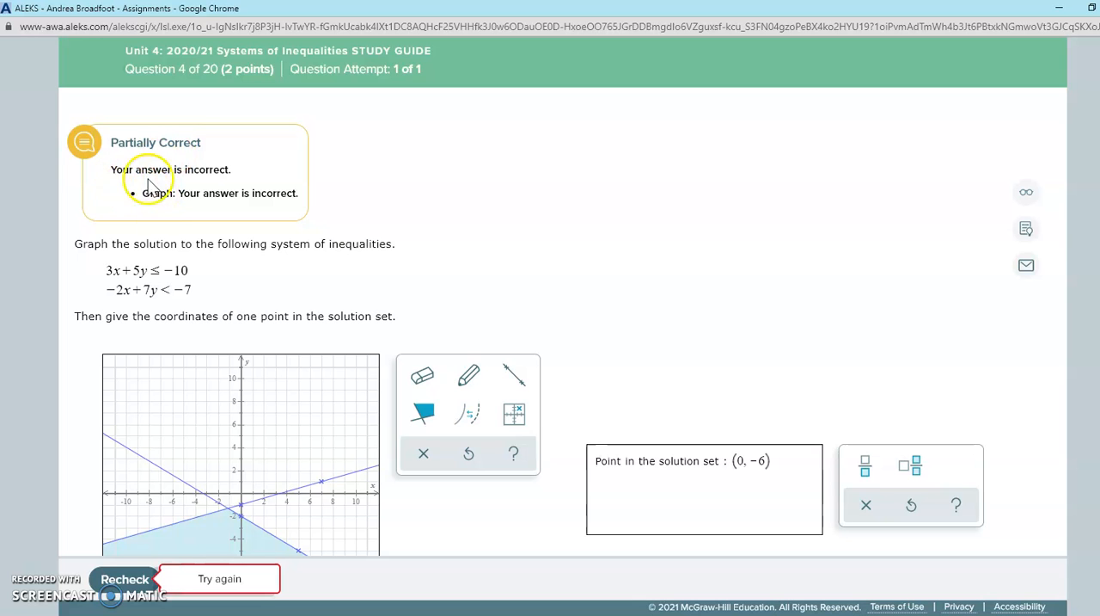
{"action": "scroll", "coordinate": [564, 217], "scroll_direction": "down", "scroll_amount": 2}
{"action": "scroll", "coordinate": [565, 218], "scroll_direction": "up", "scroll_amount": 1}
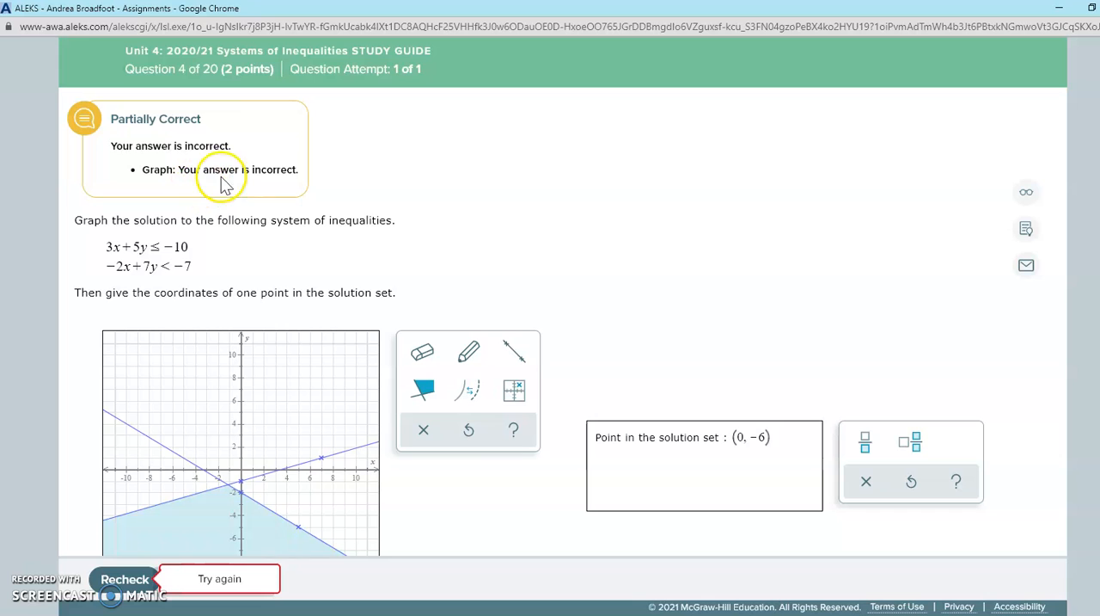
{"action": "scroll", "coordinate": [602, 227], "scroll_direction": "down", "scroll_amount": 3}
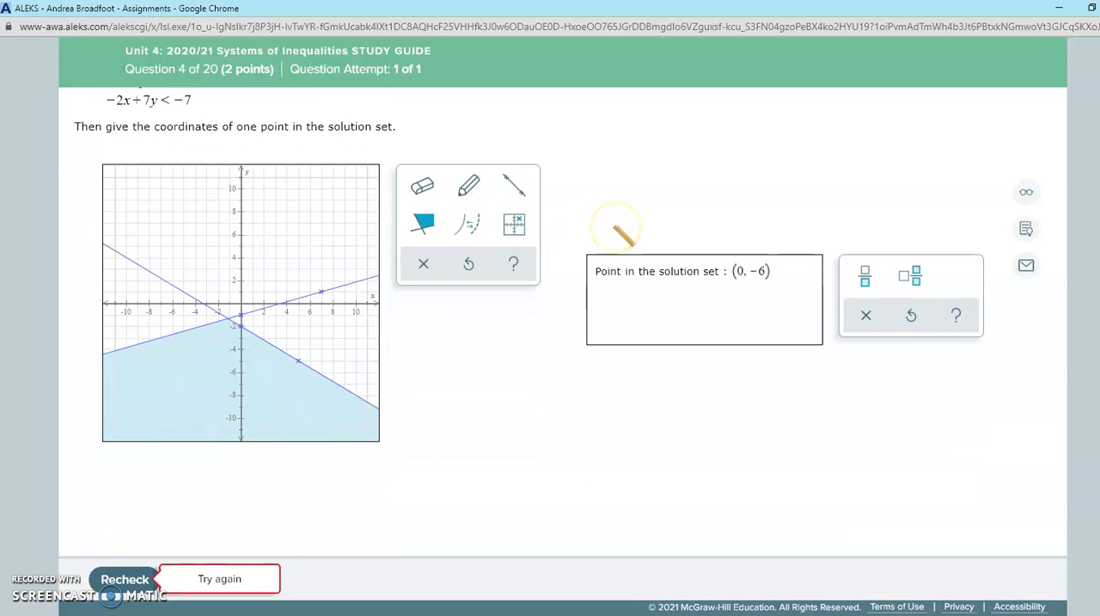
{"action": "scroll", "coordinate": [578, 504], "scroll_direction": "up", "scroll_amount": 1}
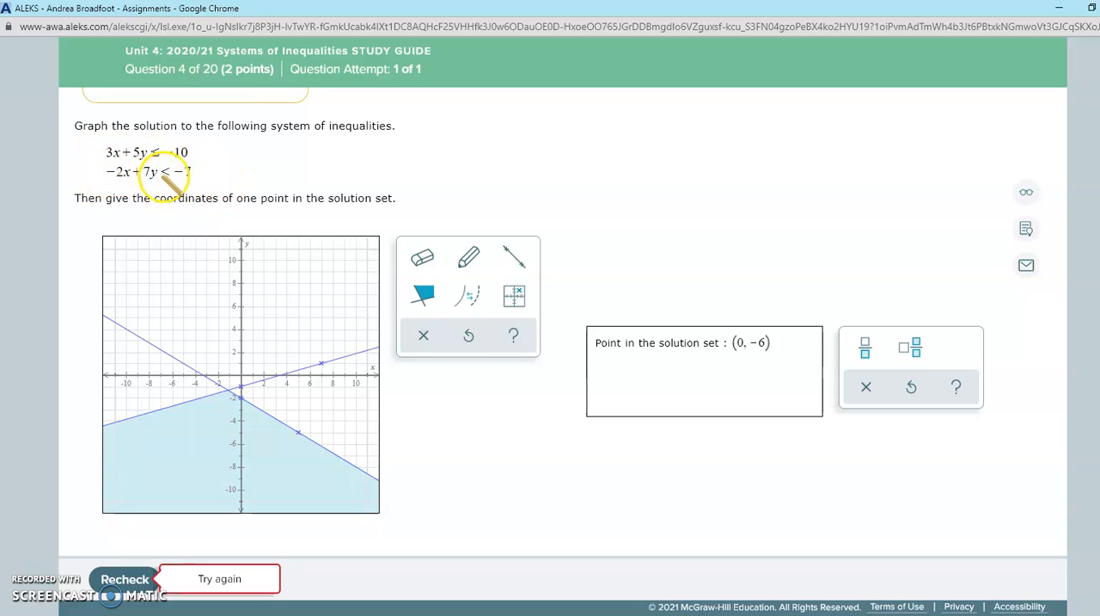
Try making the 3x + 5y ≤ −10 boundary line dashed, recheck the answer and review the feedback.
{"action": "left_click", "coordinate": [470, 297]}
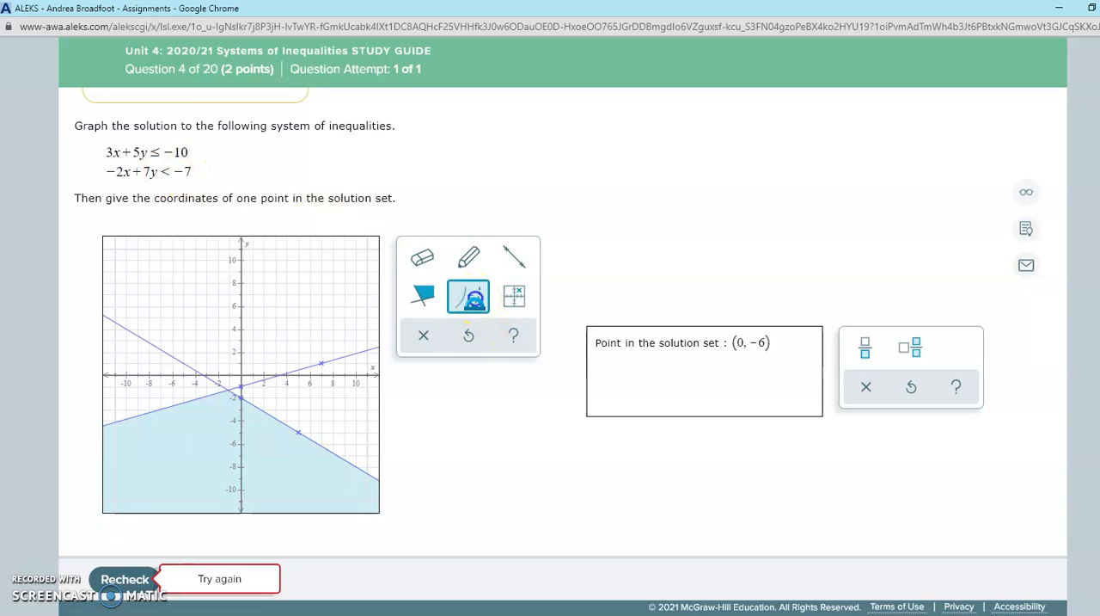
{"action": "left_click", "coordinate": [200, 371]}
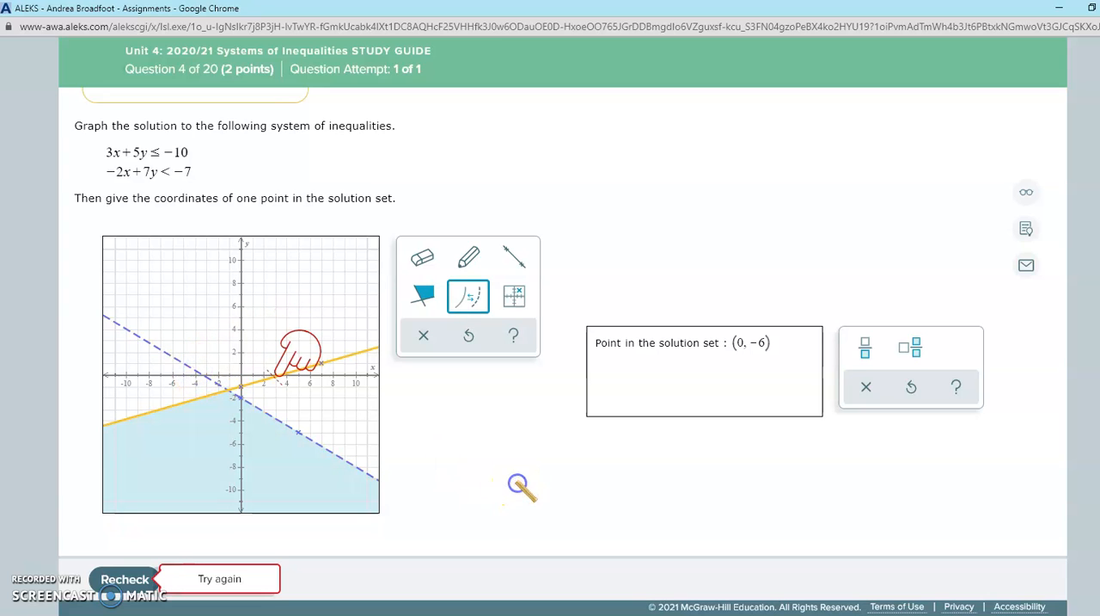
{"action": "left_click", "coordinate": [131, 580]}
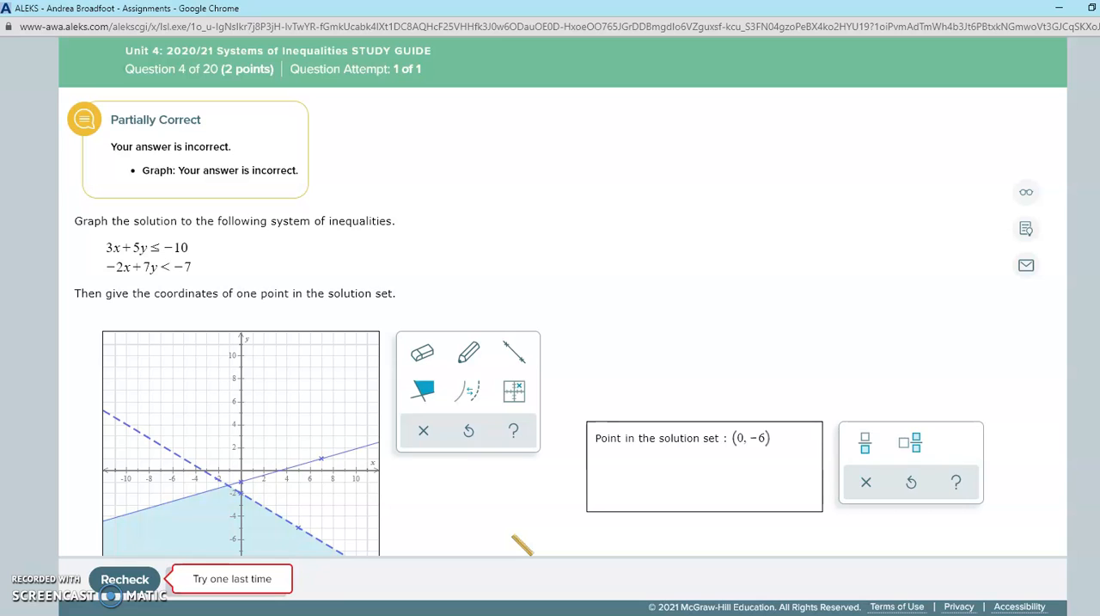
{"action": "scroll", "coordinate": [522, 544], "scroll_direction": "down", "scroll_amount": 1}
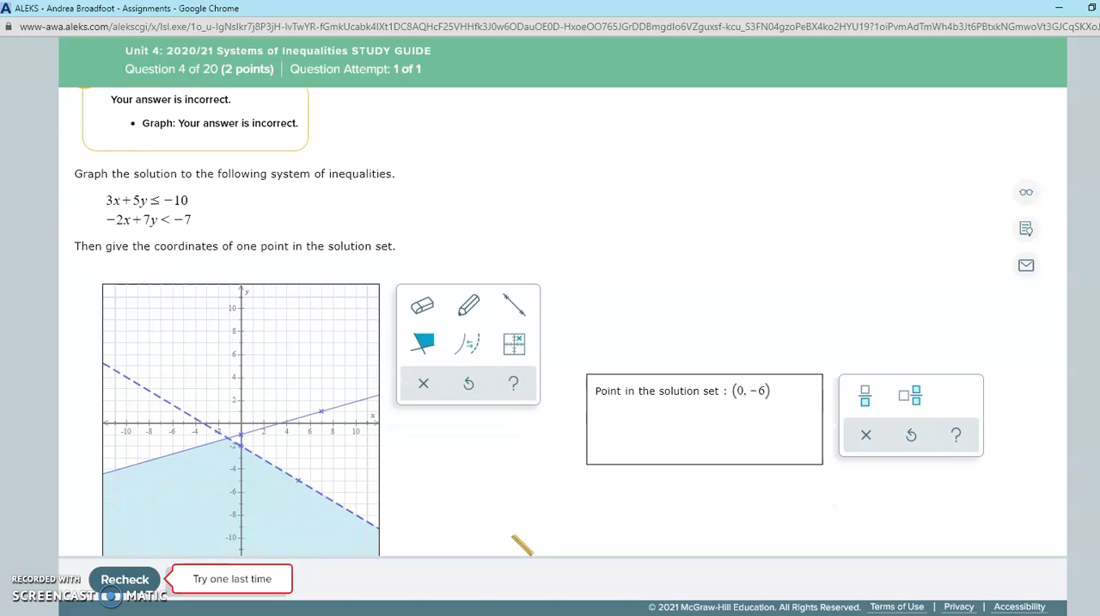
{"action": "left_click", "coordinate": [521, 540]}
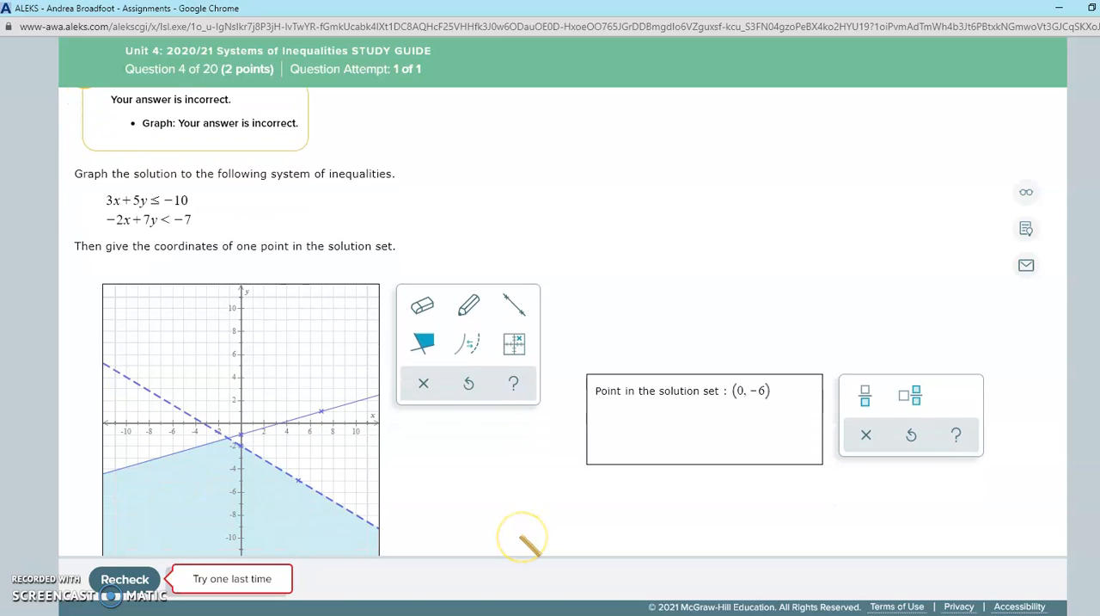
{"action": "left_click", "coordinate": [445, 460]}
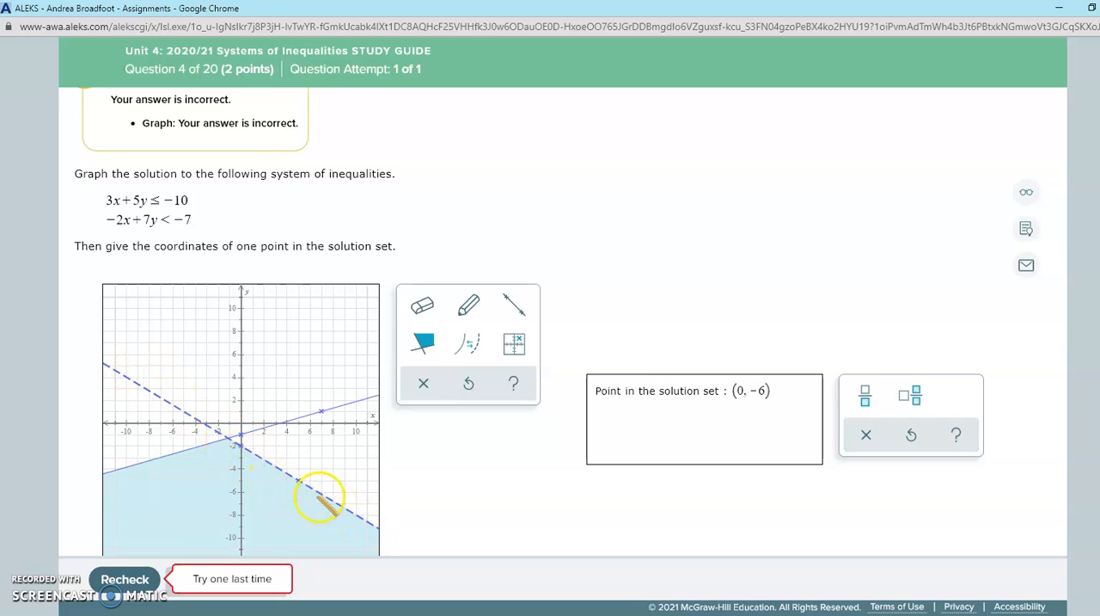
Make the 3x + 5y ≤ −10 boundary line solid and the −2x + 7y < −7 boundary line dashed.
{"action": "left_click", "coordinate": [468, 343]}
{"action": "left_click", "coordinate": [273, 467]}
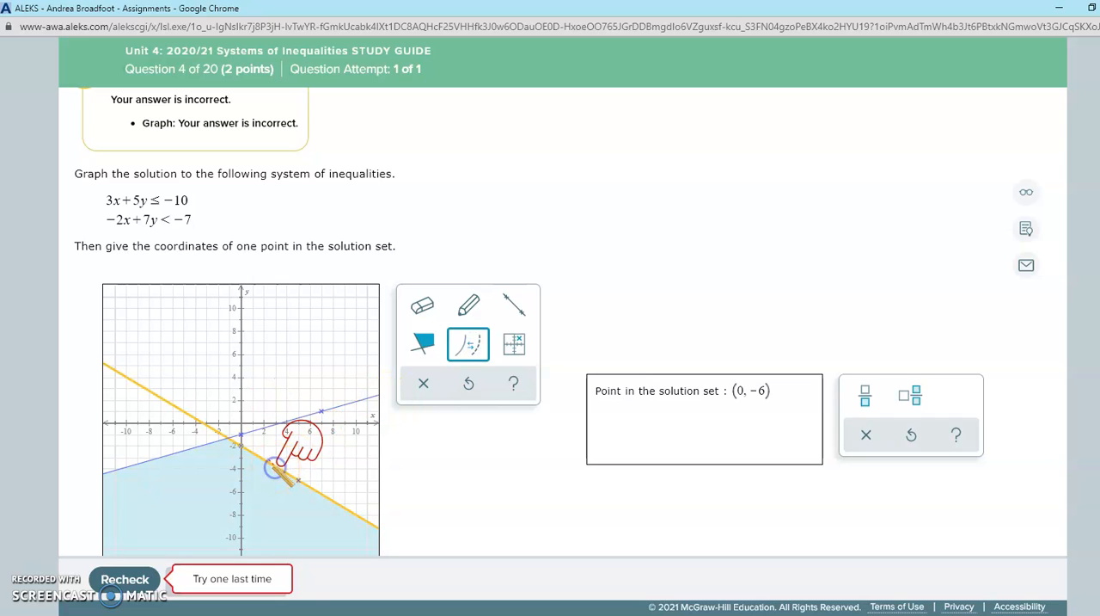
{"action": "left_click", "coordinate": [339, 409]}
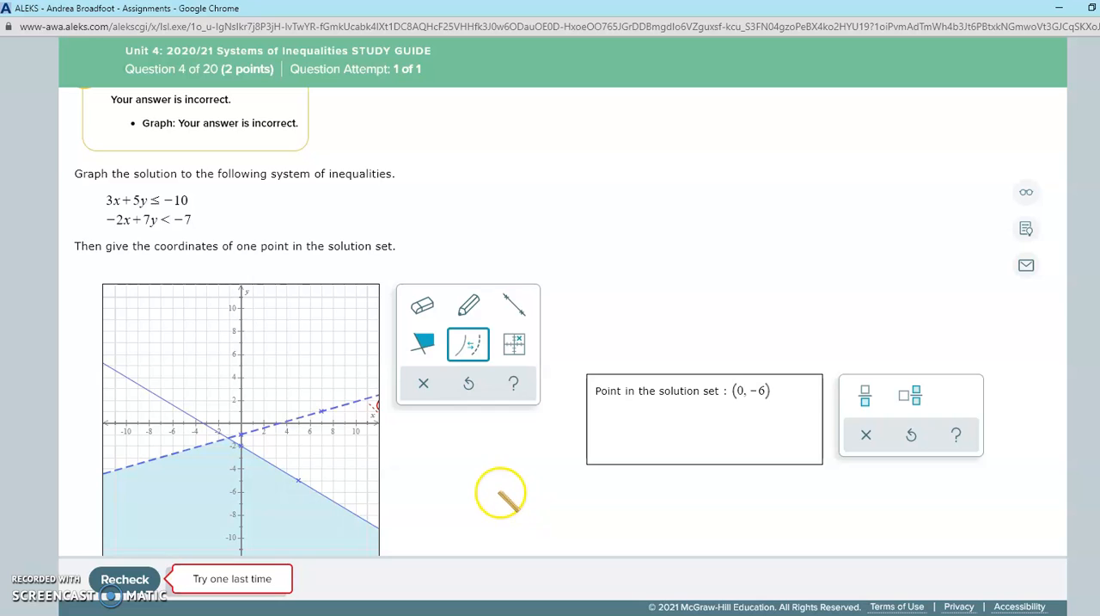
Recheck the corrected answer of question 4 and review the graded graph.
{"action": "scroll", "coordinate": [508, 494], "scroll_direction": "down", "scroll_amount": 1}
{"action": "left_click", "coordinate": [118, 576]}
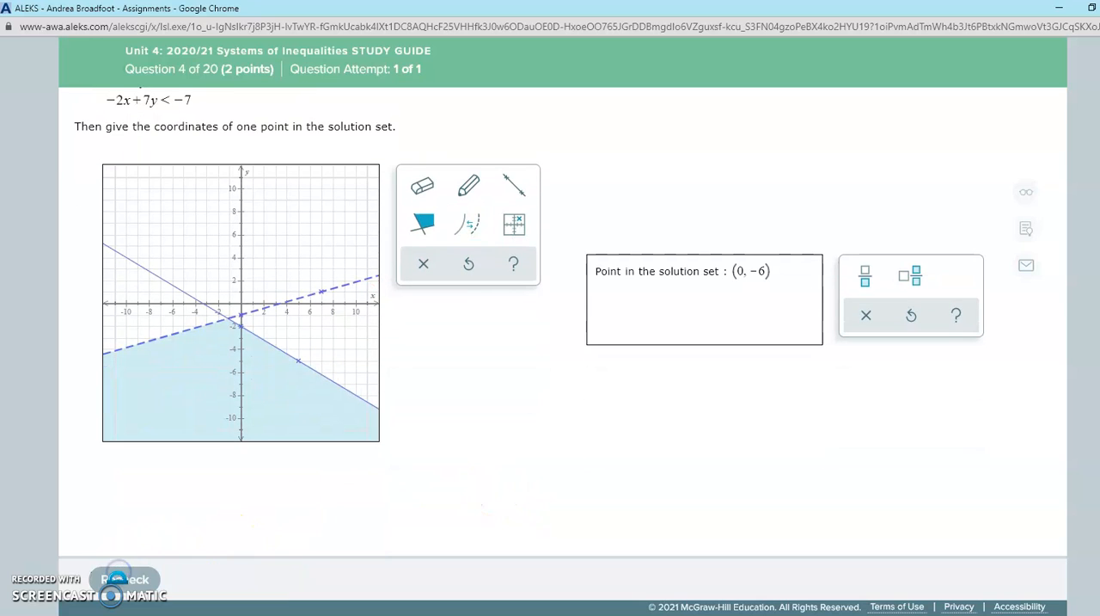
{"action": "left_click", "coordinate": [797, 447]}
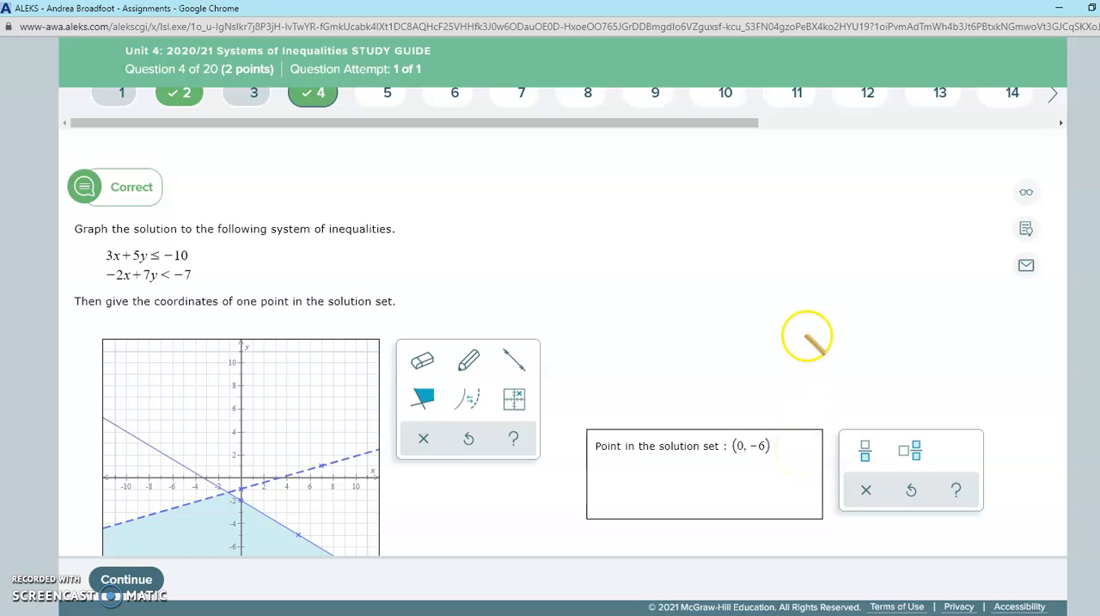
{"action": "scroll", "coordinate": [773, 267], "scroll_direction": "down", "scroll_amount": 2}
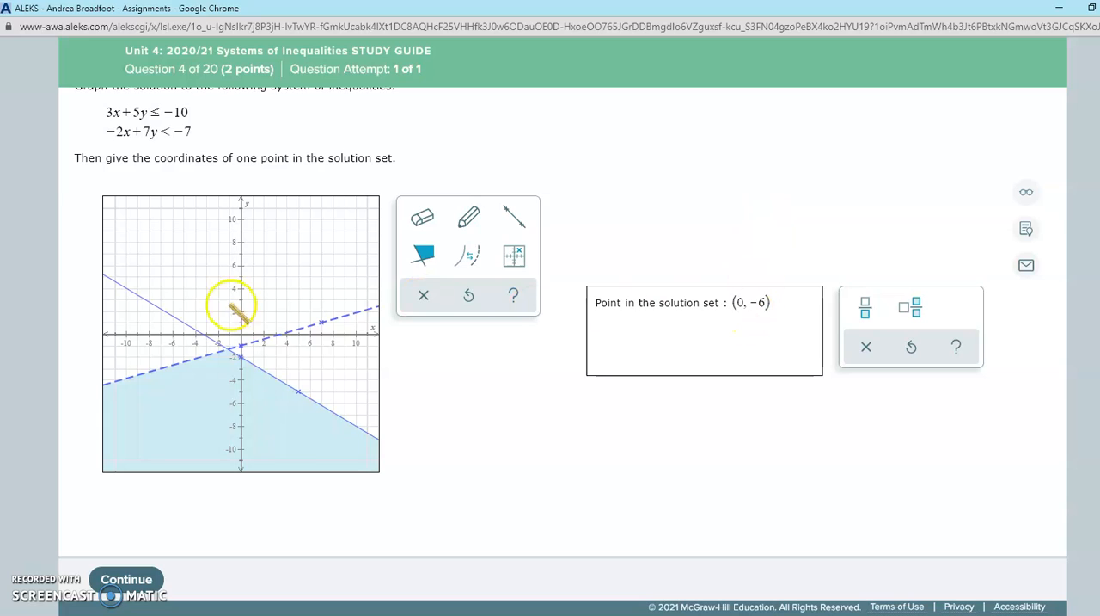
Continue to question 5, view its system of inequalities and minimize the browser window.
{"action": "left_click", "coordinate": [146, 578]}
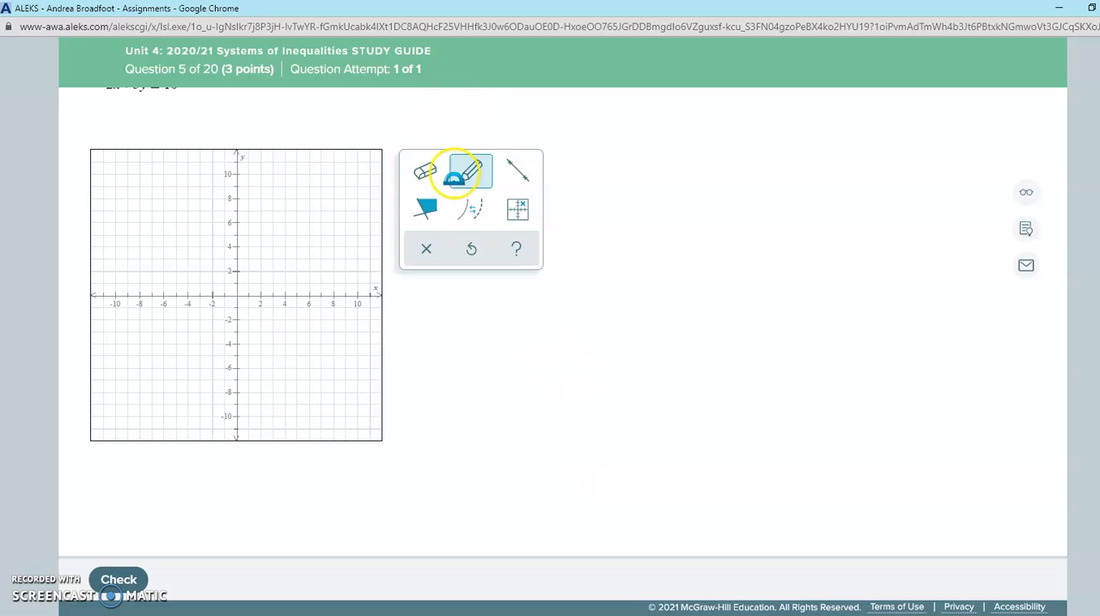
{"action": "scroll", "coordinate": [603, 262], "scroll_direction": "up", "scroll_amount": 3}
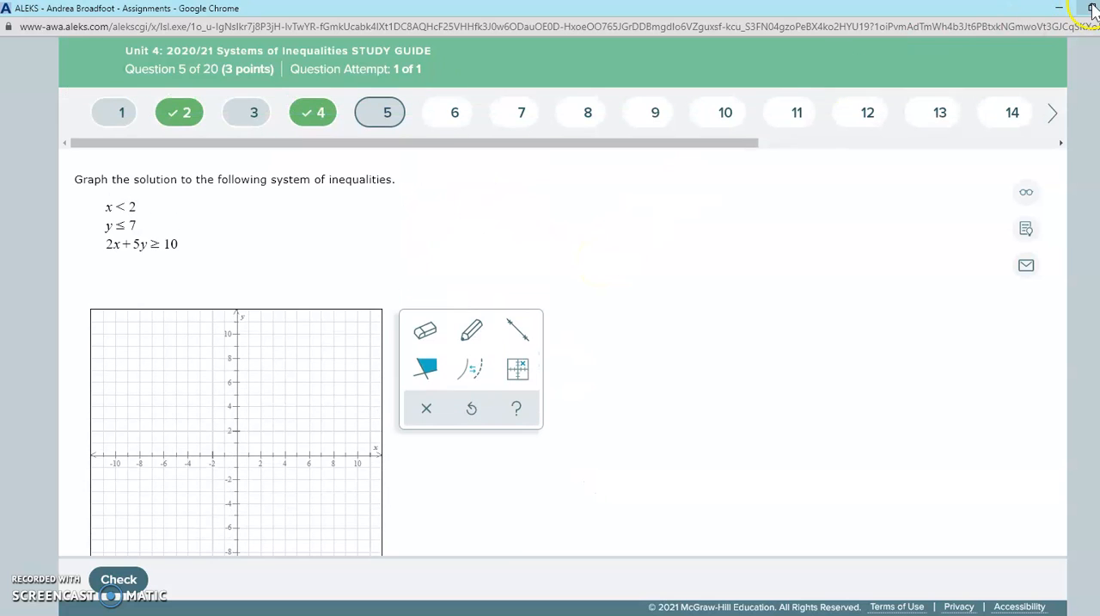
{"action": "left_click", "coordinate": [1060, 8]}
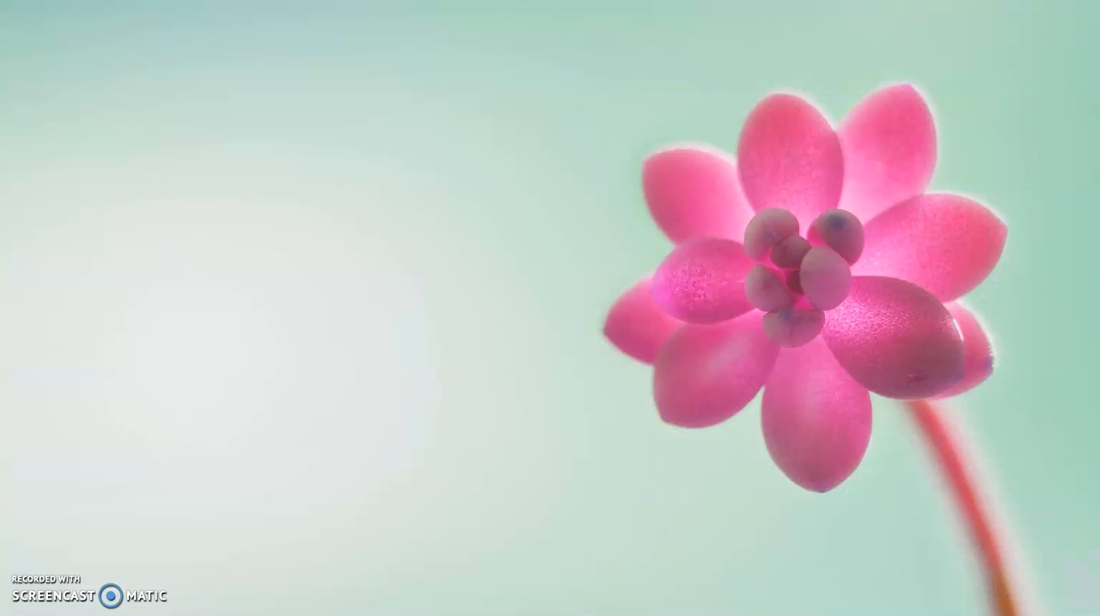